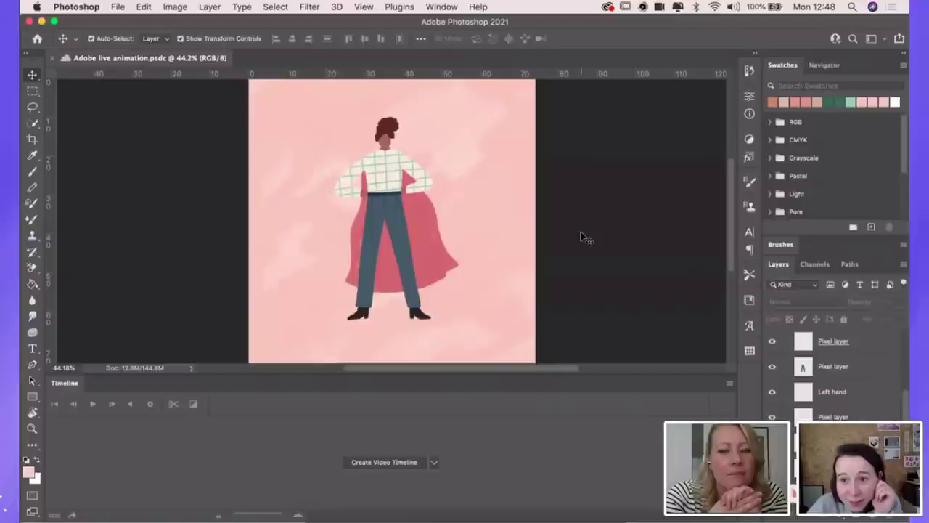
{"action": "scroll", "coordinate": [849, 392], "scroll_direction": "down", "scroll_amount": 3}
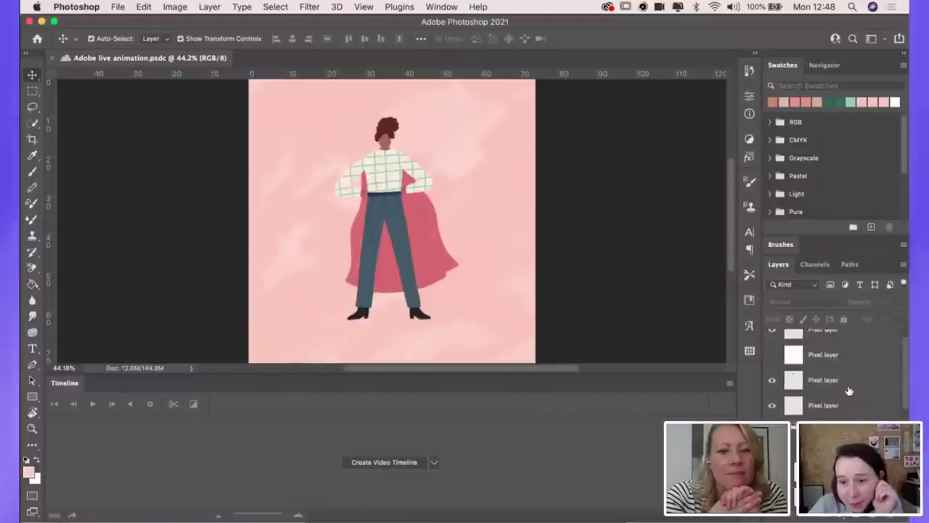
{"action": "left_click", "coordinate": [843, 360]}
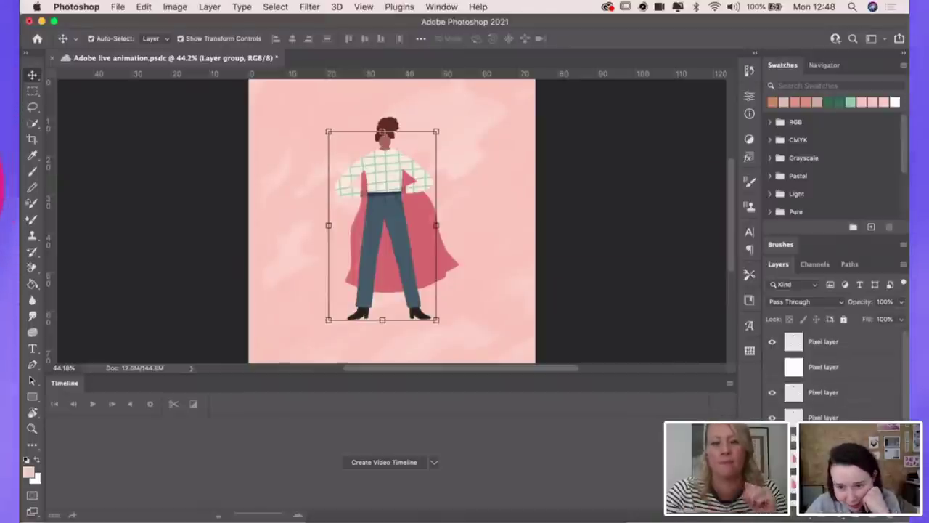
{"action": "scroll", "coordinate": [824, 355], "scroll_direction": "up", "scroll_amount": 2}
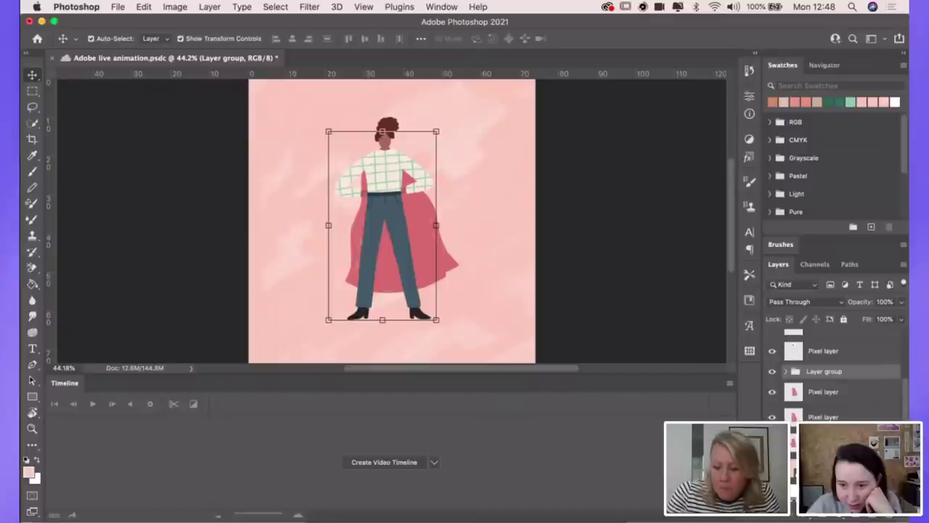
{"action": "key", "text": "alt+]"}
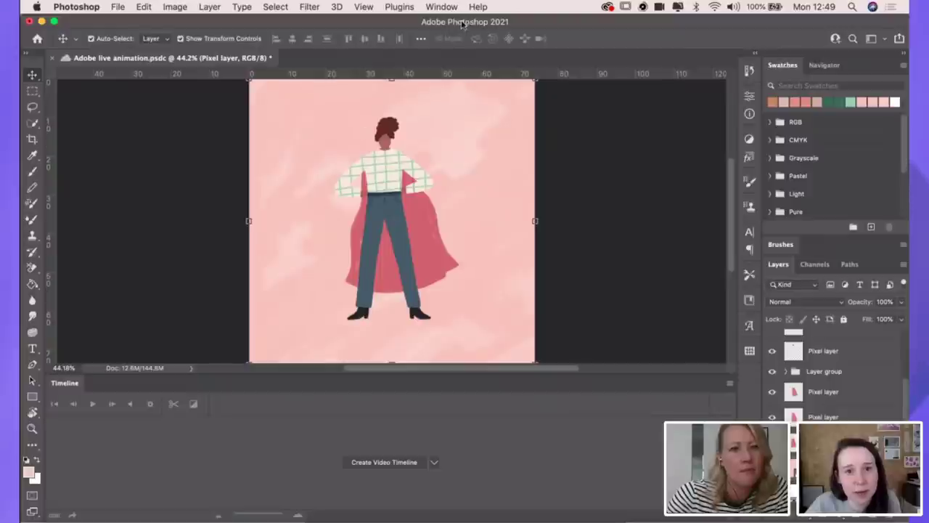
- Create a video timeline from the document's layers, switching briefly to the frame animation and back to the video timeline
{"action": "left_click", "coordinate": [444, 7]}
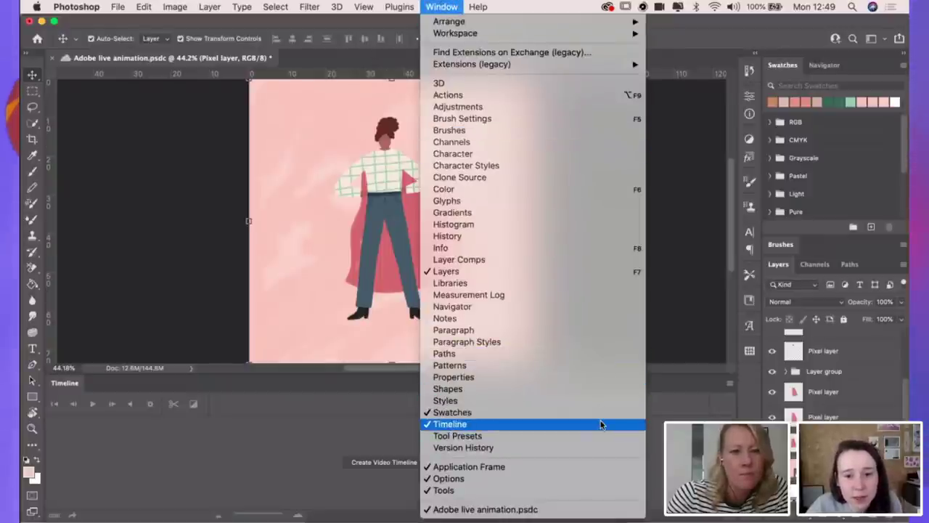
{"action": "left_click", "coordinate": [715, 343]}
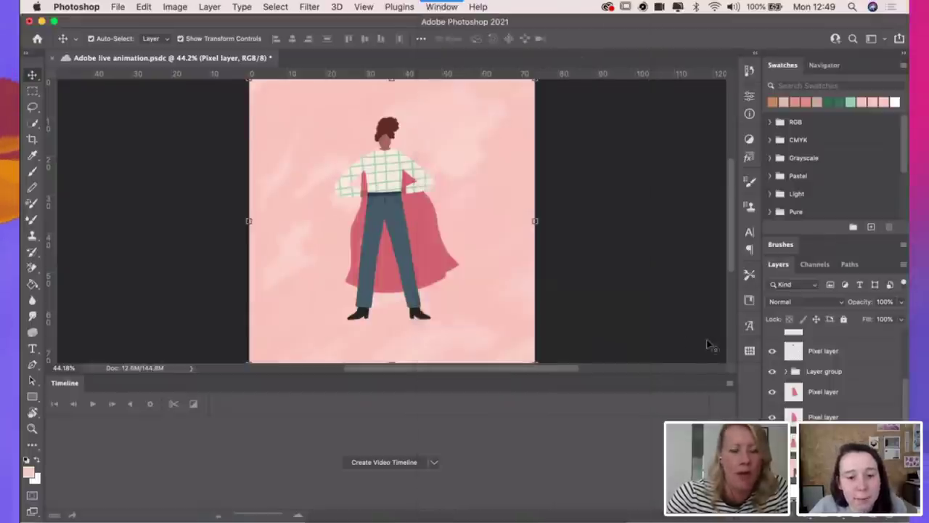
{"action": "left_click", "coordinate": [408, 460]}
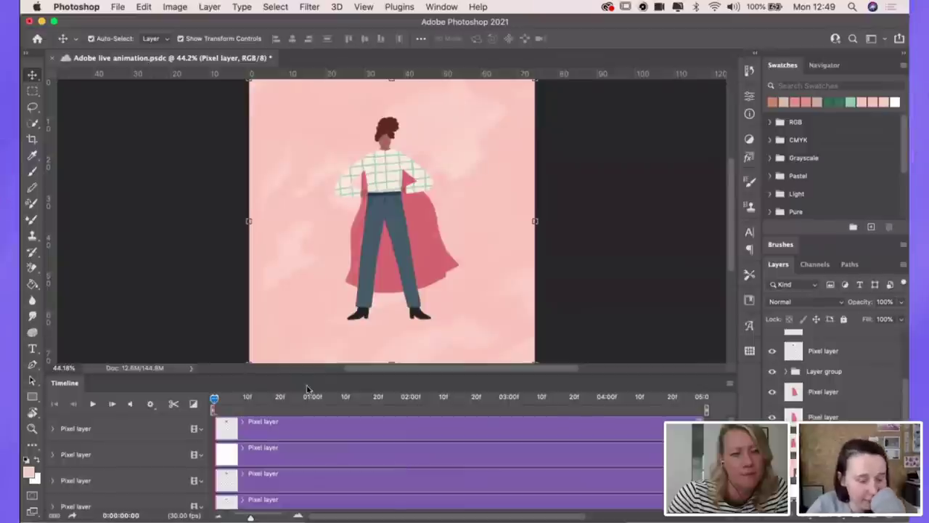
{"action": "left_click", "coordinate": [53, 515]}
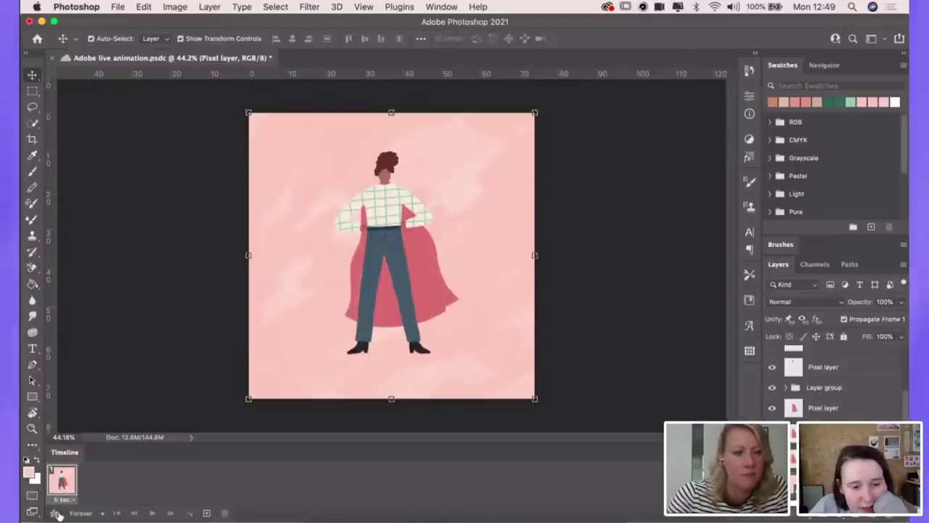
{"action": "left_click", "coordinate": [56, 514]}
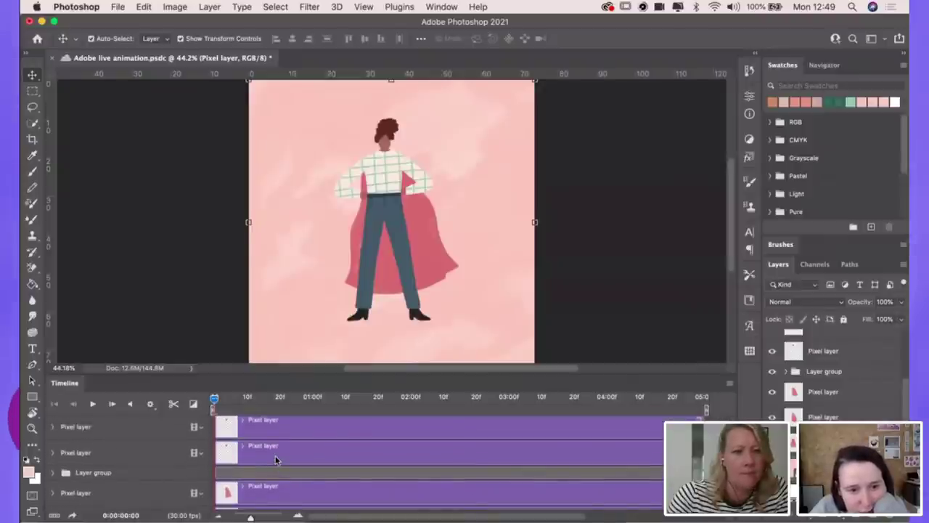
- Delete the white Background layer at the end of the timeline's tracks
{"action": "left_click", "coordinate": [276, 472]}
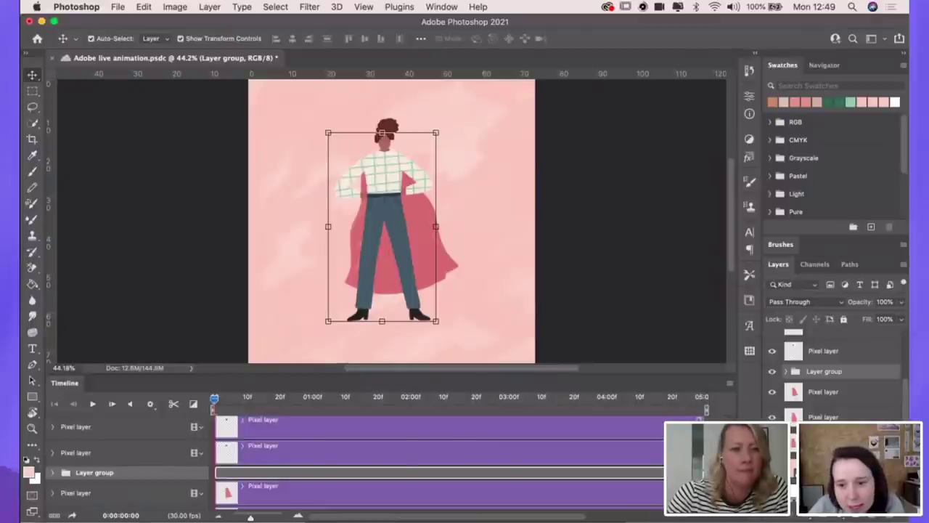
{"action": "scroll", "coordinate": [536, 474], "scroll_direction": "down", "scroll_amount": 3}
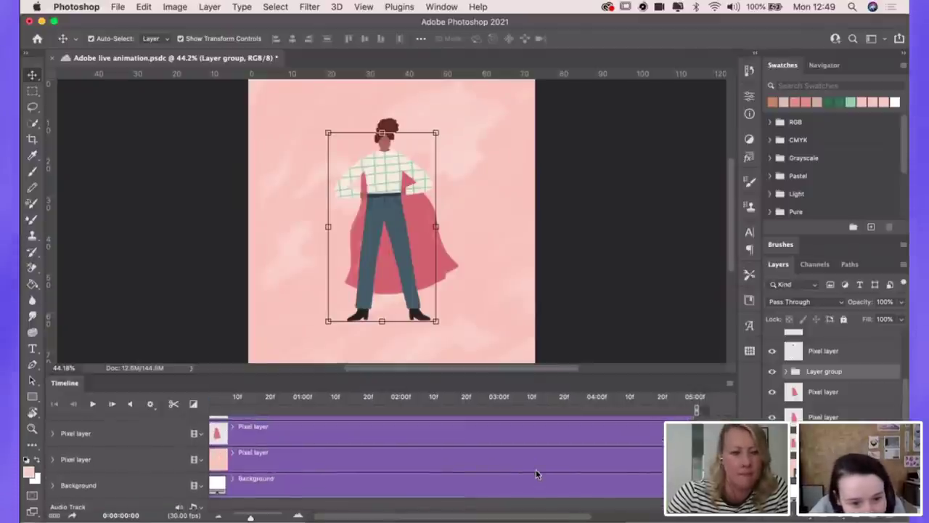
{"action": "left_click", "coordinate": [443, 459]}
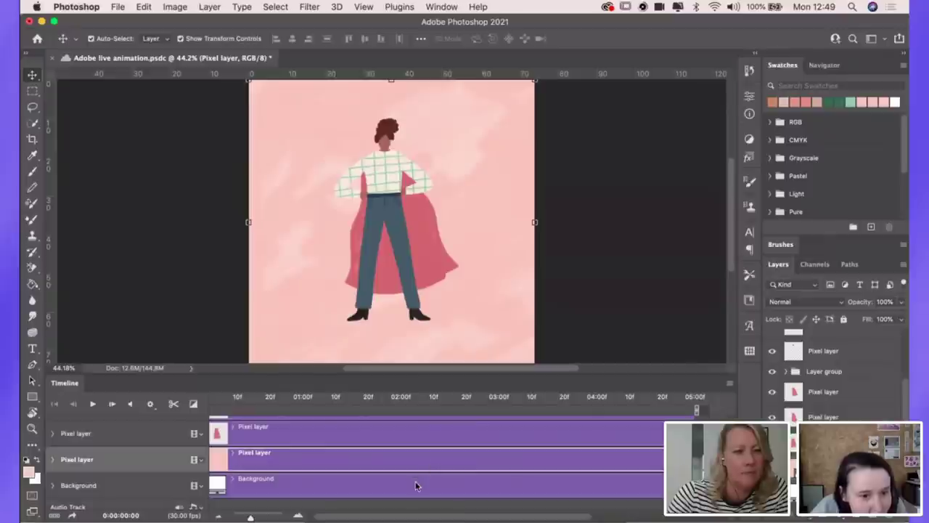
{"action": "left_click", "coordinate": [416, 486]}
{"action": "key", "text": "Delete"}
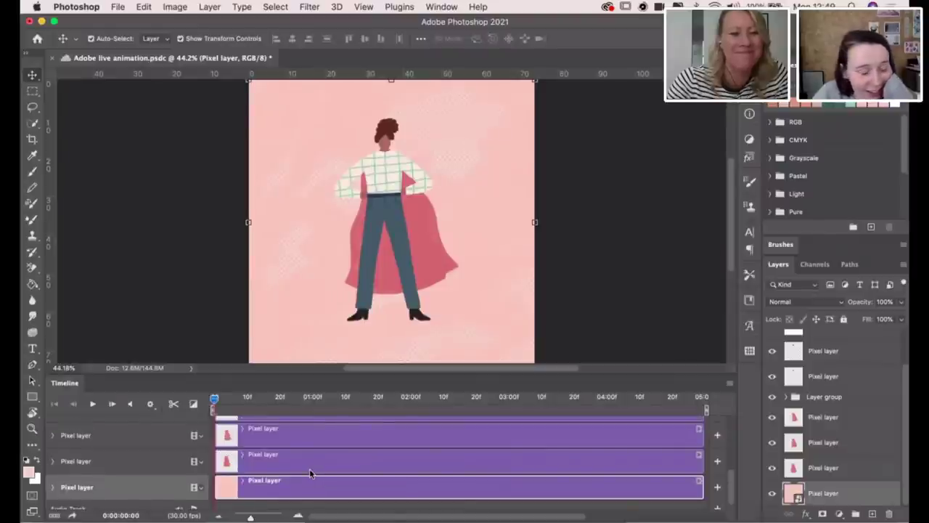
- Rename the lowest cape layer, directly above the pink sky layer, as FRAME 1
{"action": "left_click", "coordinate": [312, 464]}
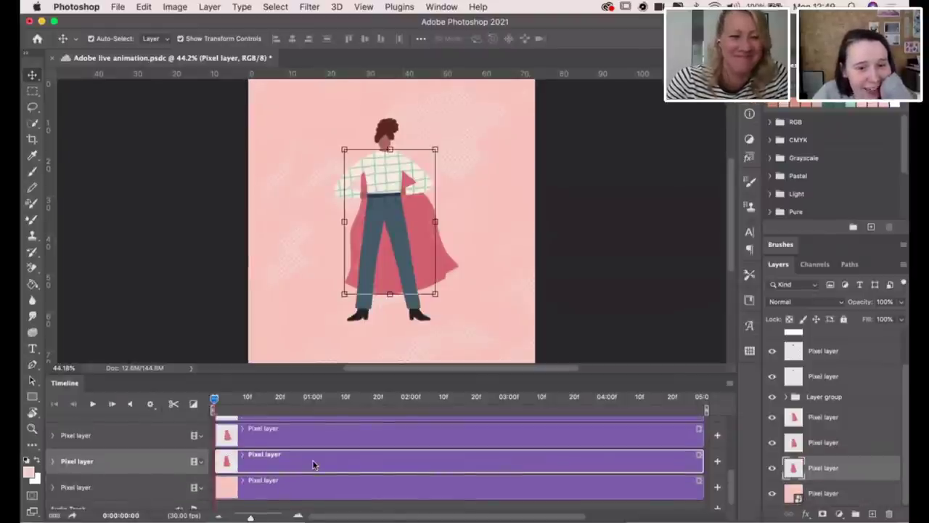
{"action": "right_click", "coordinate": [839, 473]}
{"action": "left_click", "coordinate": [884, 472]}
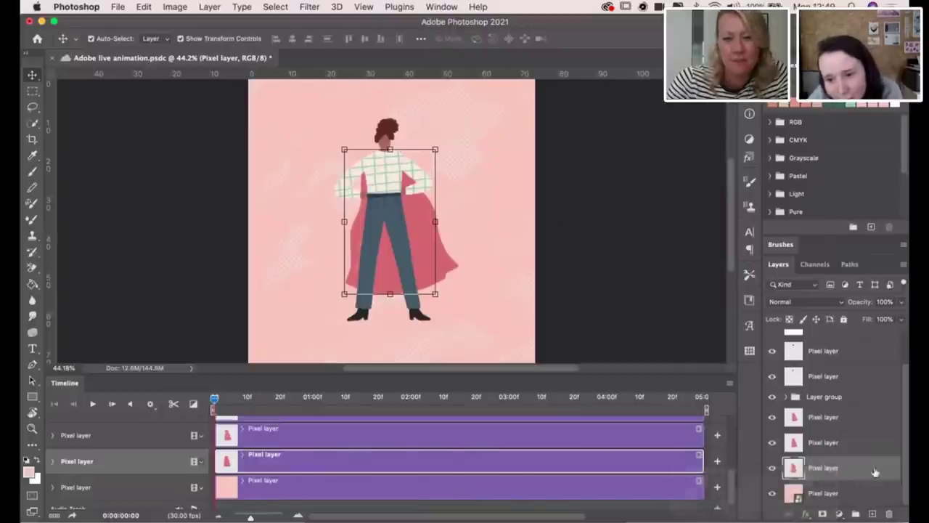
{"action": "right_click", "coordinate": [837, 472]}
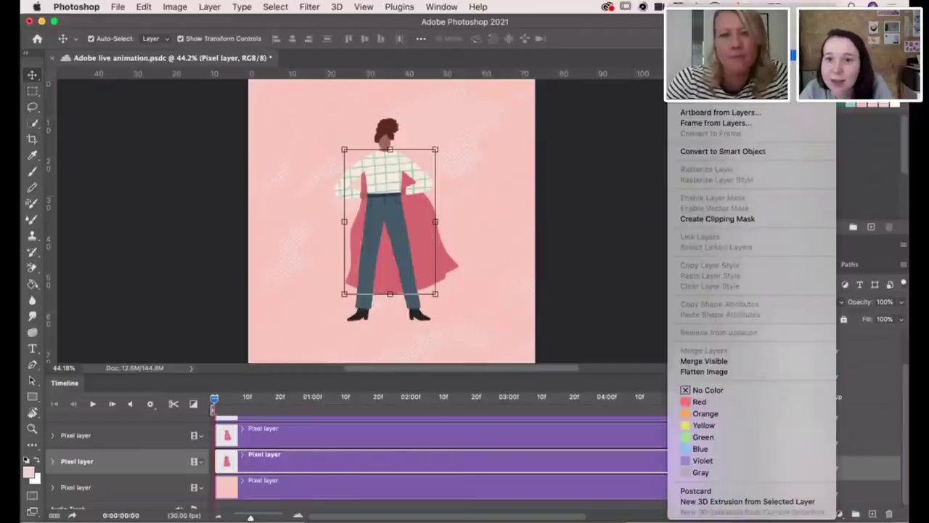
{"action": "scroll", "coordinate": [729, 499], "scroll_direction": "up", "scroll_amount": 1}
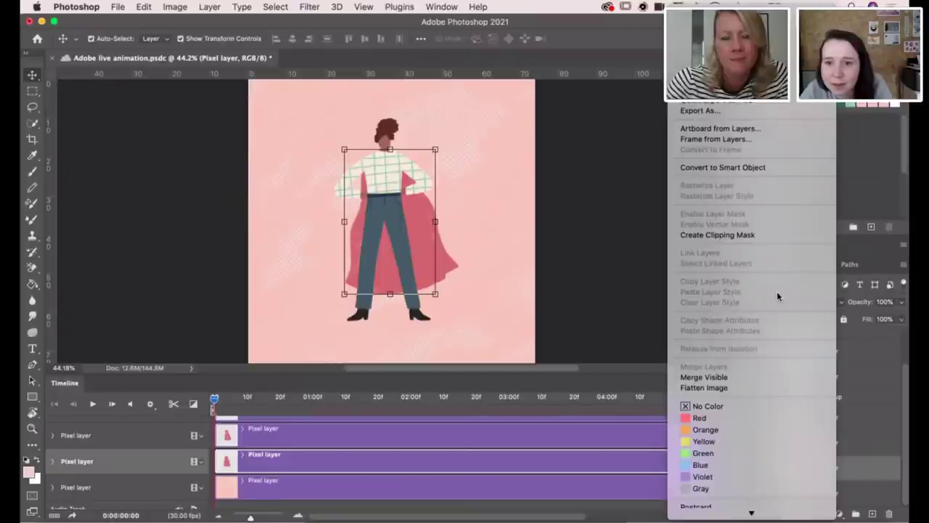
{"action": "left_click", "coordinate": [877, 472]}
{"action": "double_click", "coordinate": [823, 468]}
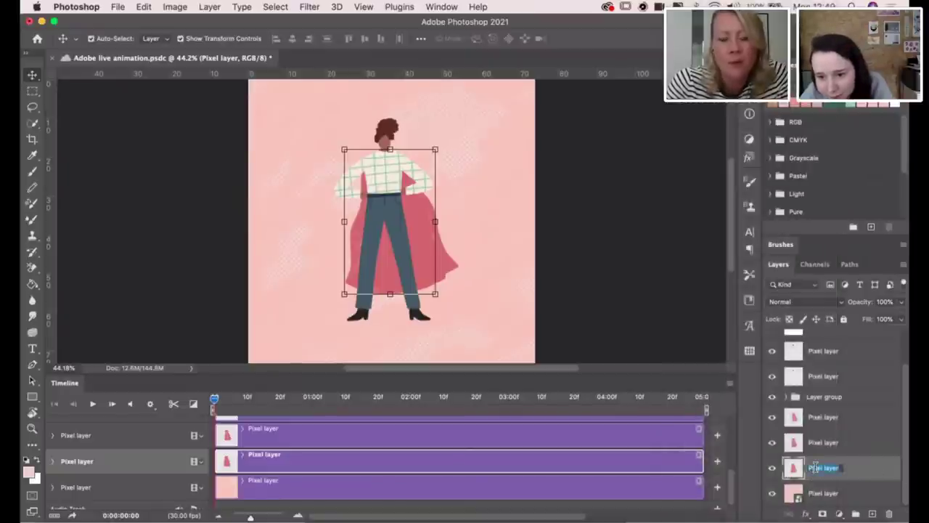
{"action": "type", "text": "FRAME 1"}
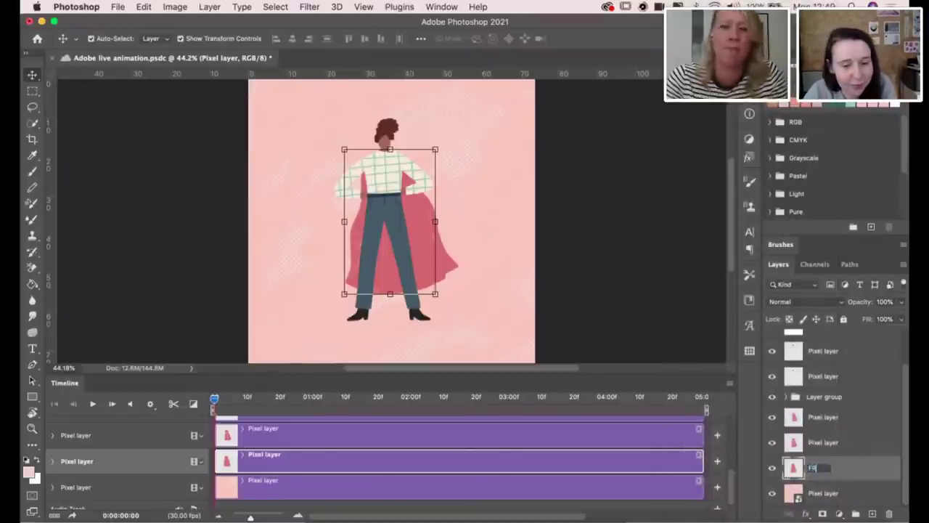
- Rename the middle cape layer as FRAME 2 and the uppermost cape layer as FRAME 3
{"action": "double_click", "coordinate": [823, 443]}
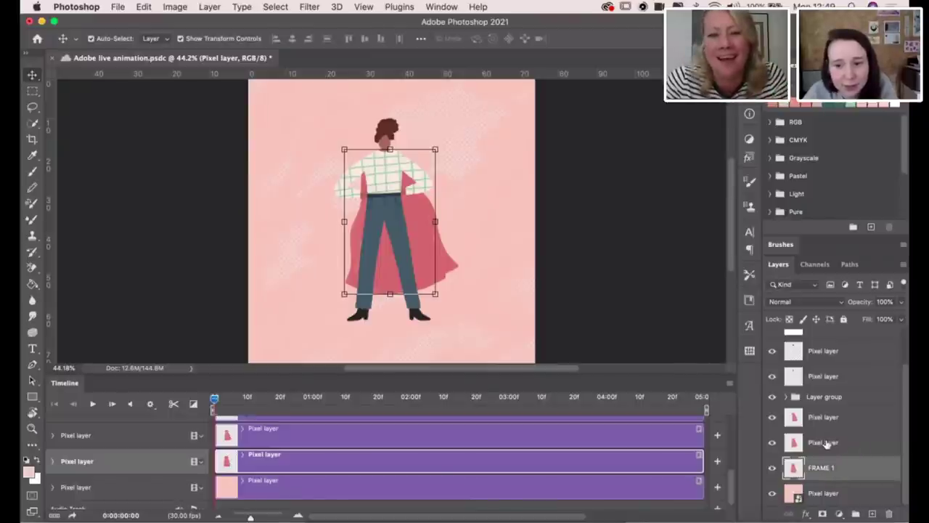
{"action": "type", "text": "FRAM"}
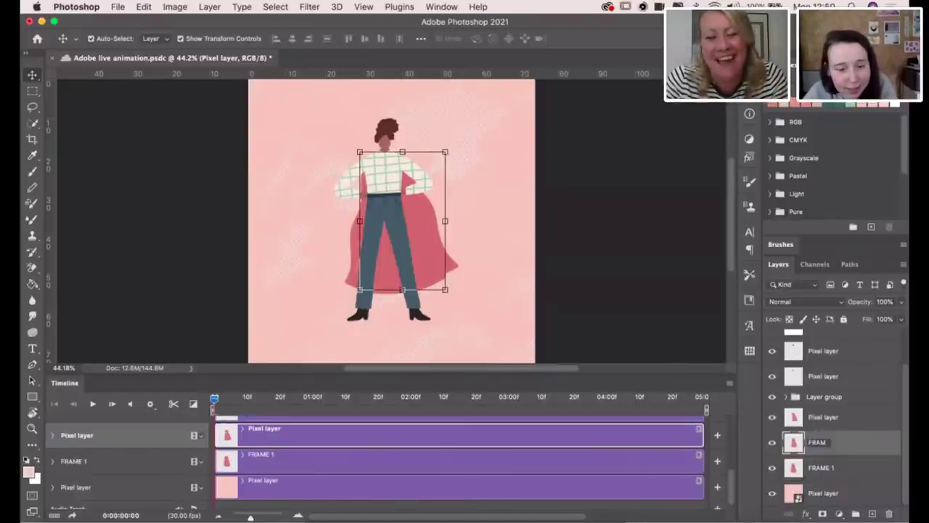
{"action": "type", "text": "E 2"}
{"action": "key", "text": "Return"}
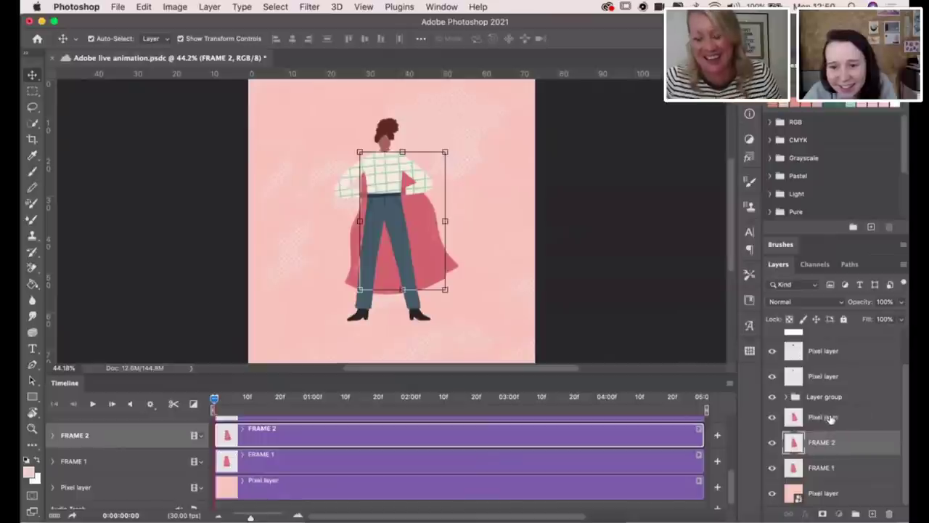
{"action": "double_click", "coordinate": [823, 417]}
{"action": "type", "text": "FRAME 3"}
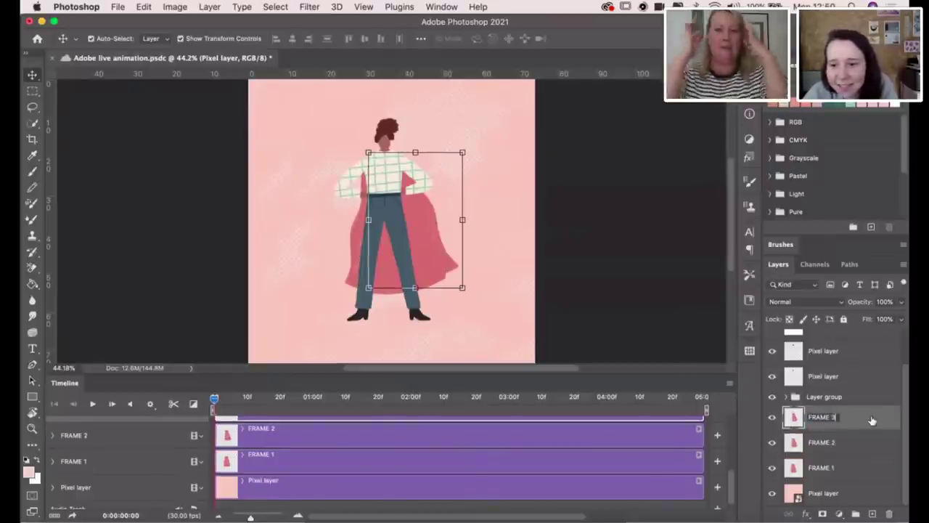
{"action": "key", "text": "Return"}
- Rename the hair layer directly above the layer group as FRAME 1 HAIR
{"action": "scroll", "coordinate": [875, 419], "scroll_direction": "up", "scroll_amount": 2}
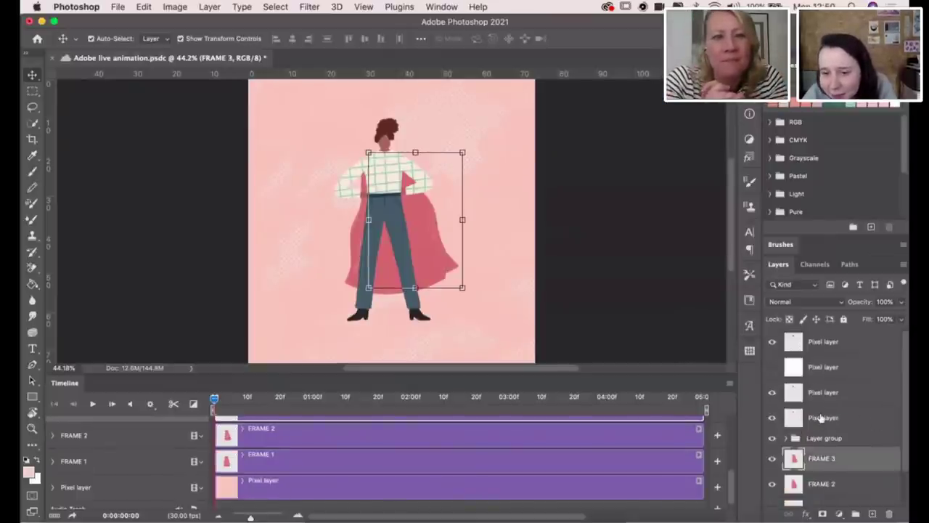
{"action": "double_click", "coordinate": [823, 417]}
{"action": "type", "text": "FRAME"}
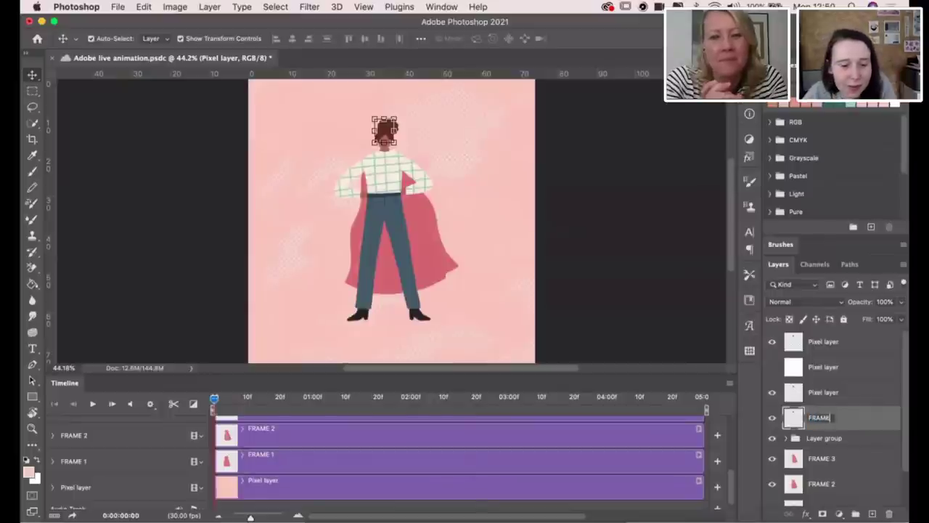
{"action": "type", "text": " 1"}
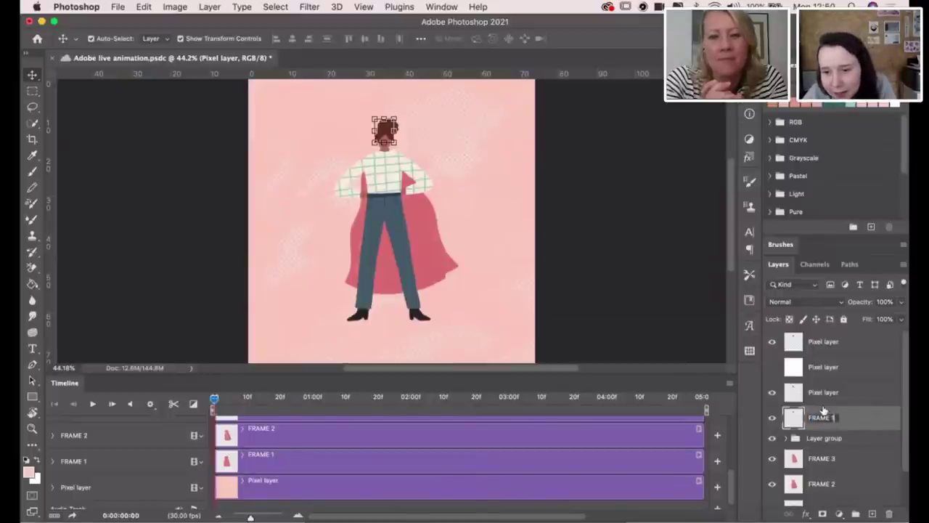
{"action": "type", "text": " HAIR"}
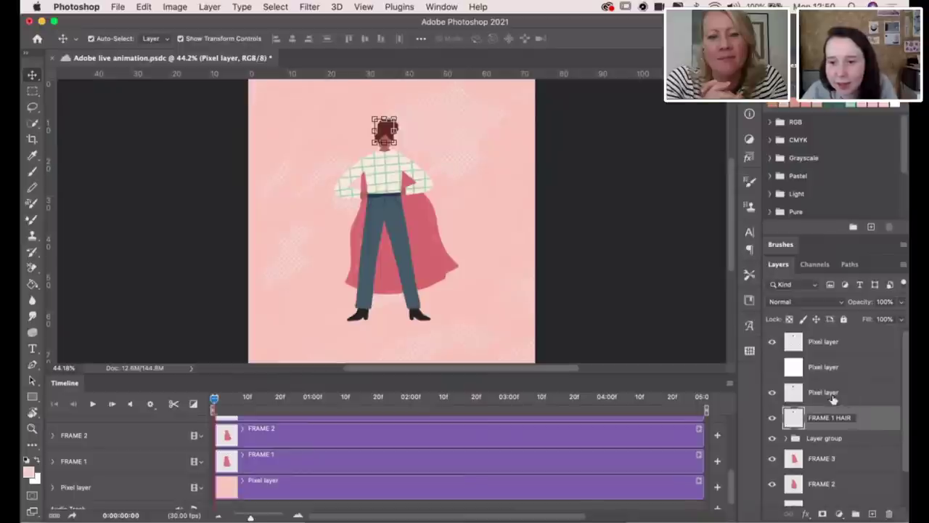
- Rename the second hair layer as FRAME 2 HAIR and the topmost hair layer as FRAME 3 HAIR
{"action": "double_click", "coordinate": [827, 393]}
{"action": "type", "text": "FRAME 2"}
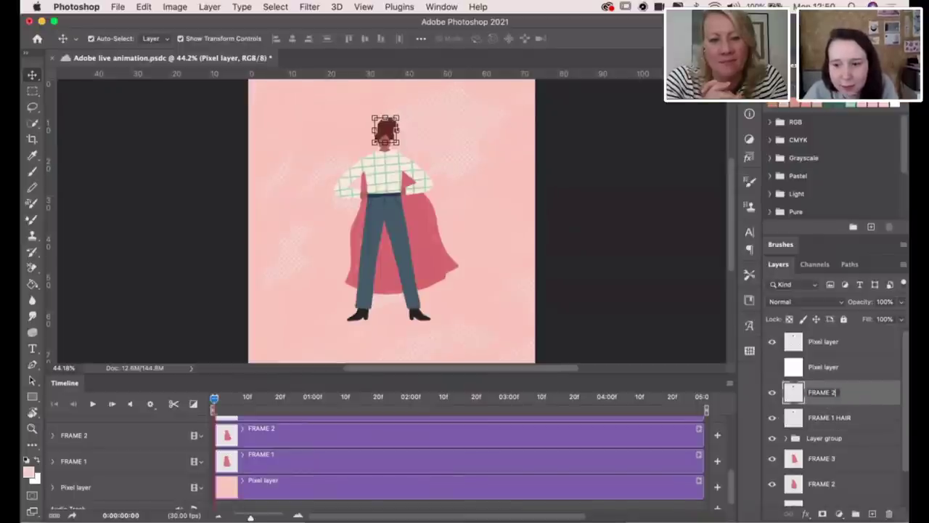
{"action": "type", "text": " HAIR"}
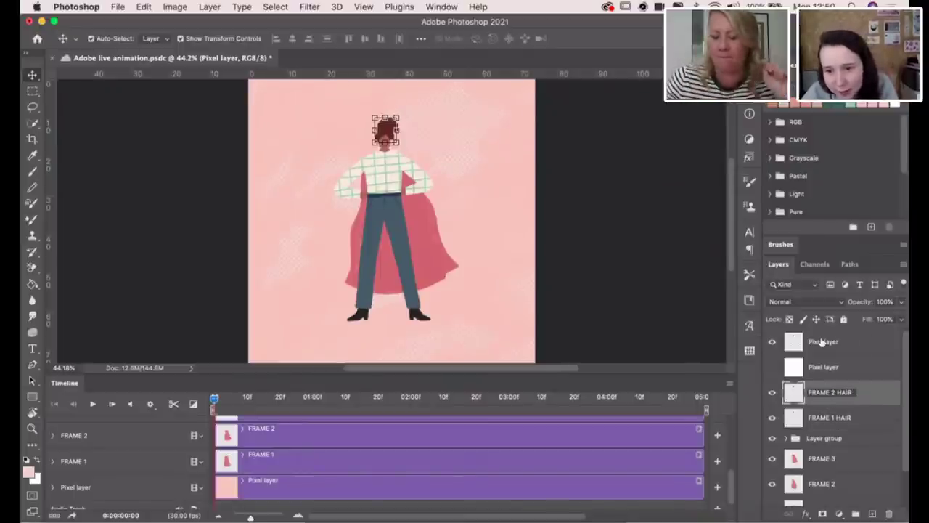
{"action": "double_click", "coordinate": [820, 341]}
{"action": "type", "text": "FRAME "}
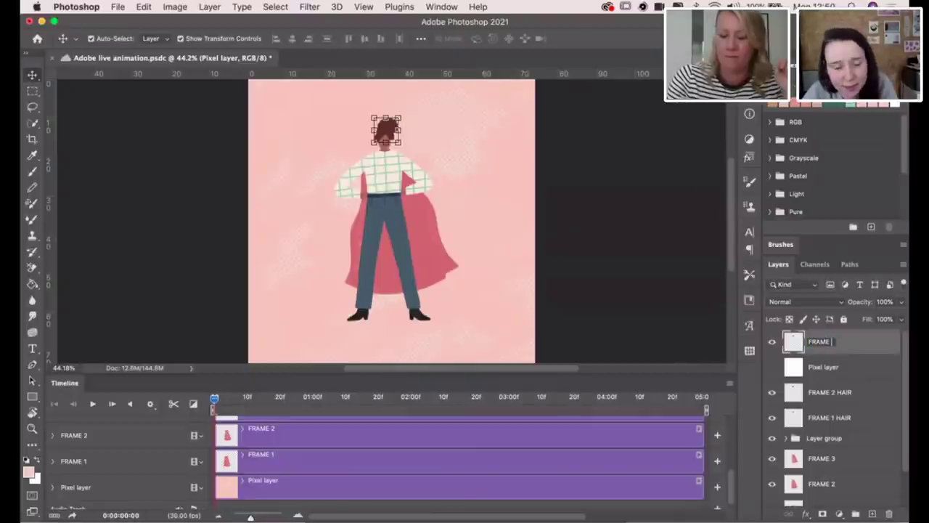
{"action": "type", "text": "3 HAIR"}
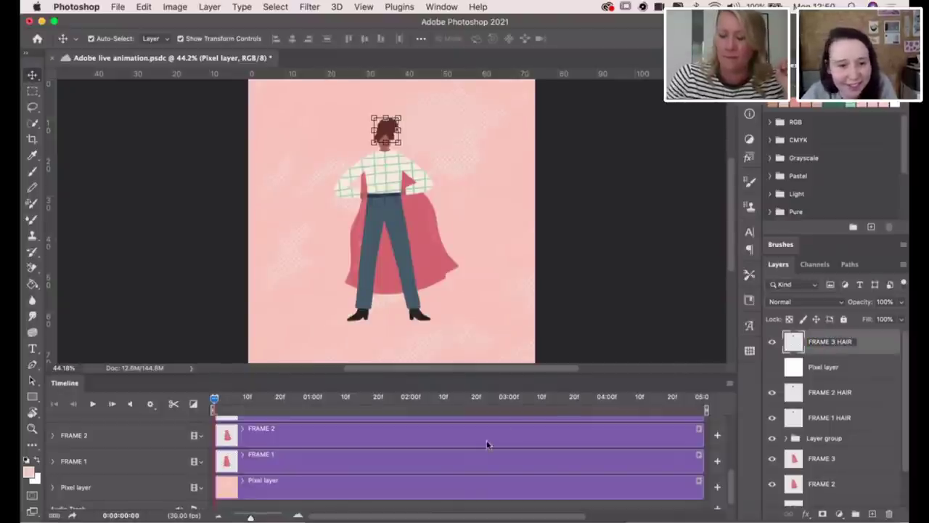
{"action": "key", "text": "Return"}
- Delete the hidden white pixel layer between FRAME 3 HAIR and FRAME 2 HAIR
{"action": "left_click", "coordinate": [279, 456]}
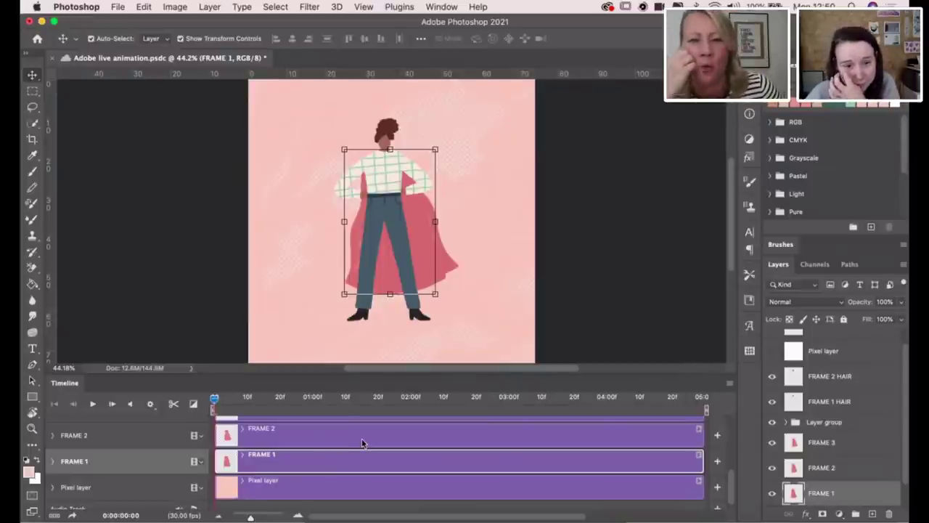
{"action": "scroll", "coordinate": [361, 440], "scroll_direction": "up", "scroll_amount": 5}
{"action": "left_click", "coordinate": [266, 454]}
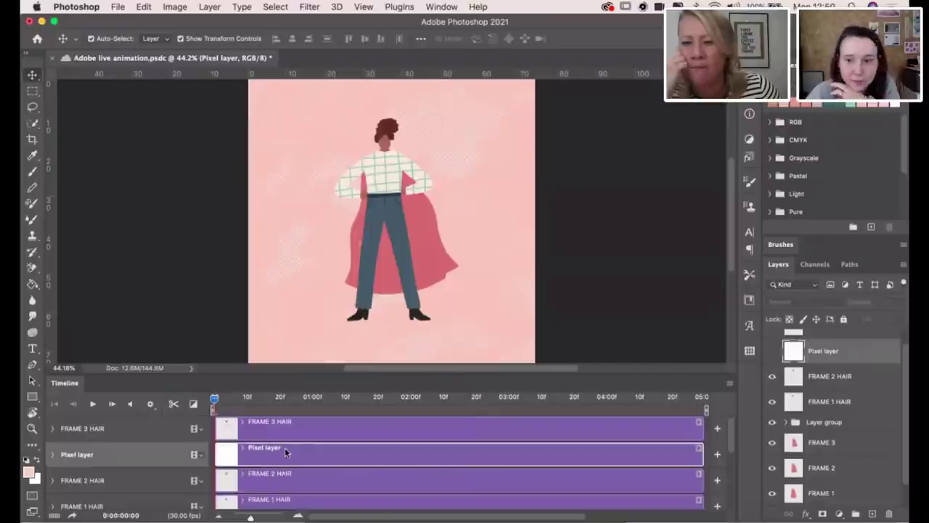
{"action": "key", "text": "BackSpace"}
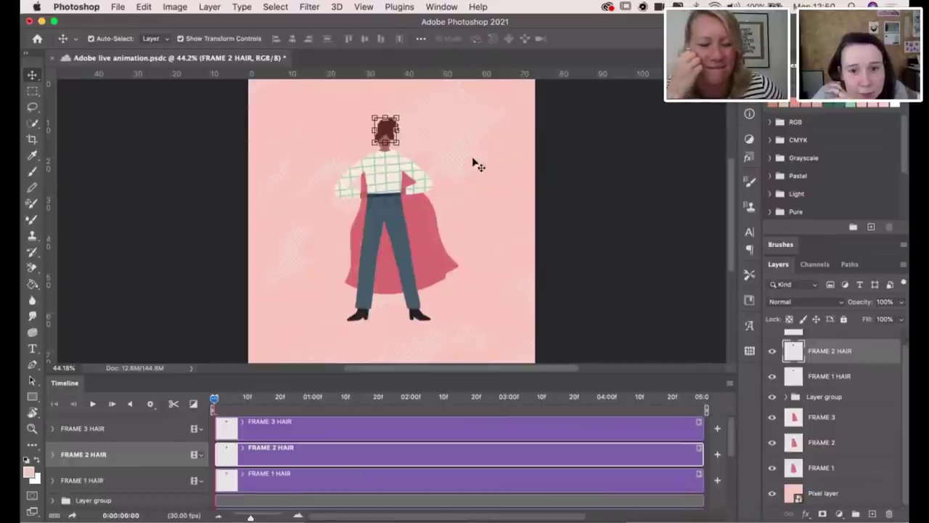
{"action": "scroll", "coordinate": [621, 313], "scroll_direction": "down", "scroll_amount": 5}
{"action": "scroll", "coordinate": [621, 313], "scroll_direction": "up", "scroll_amount": 5}
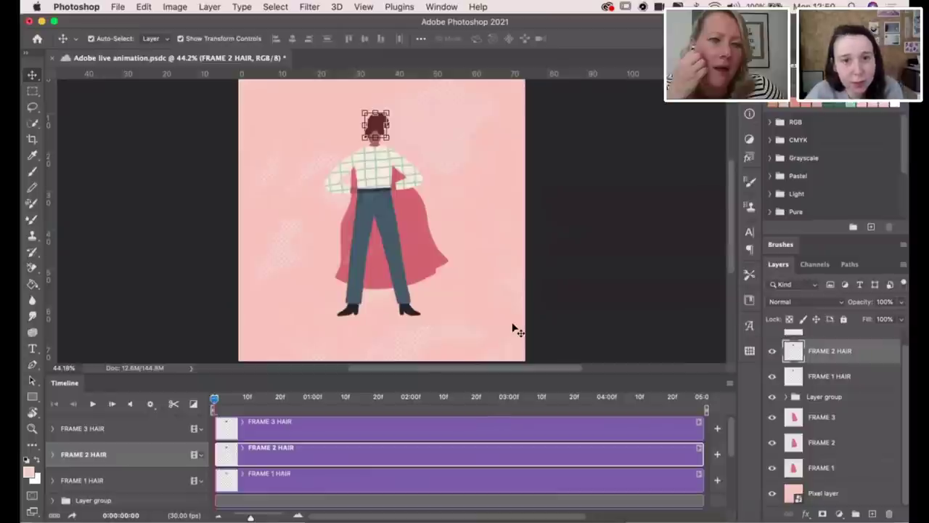
- Select the FRAME 1, FRAME 2 and FRAME 3 cape clips in the timeline and make frames from the clips
{"action": "scroll", "coordinate": [430, 438], "scroll_direction": "down", "scroll_amount": 5}
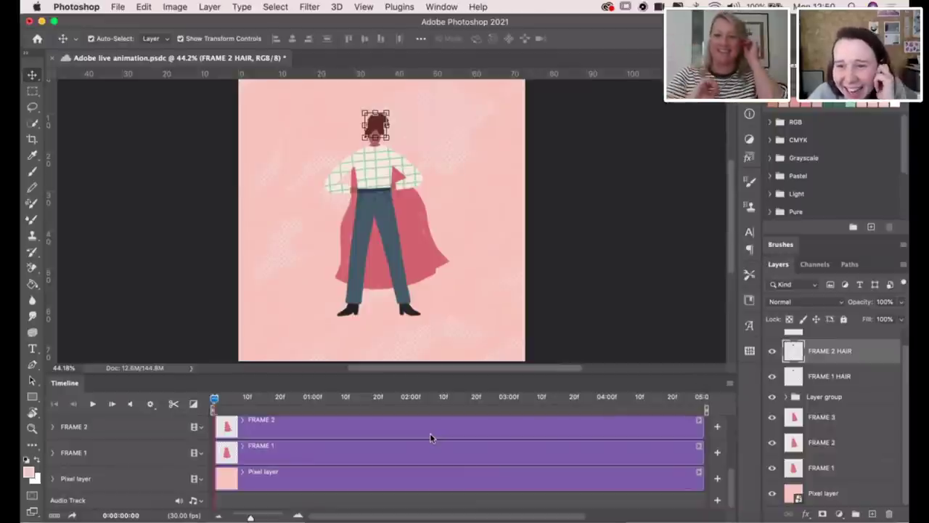
{"action": "left_click", "coordinate": [277, 454]}
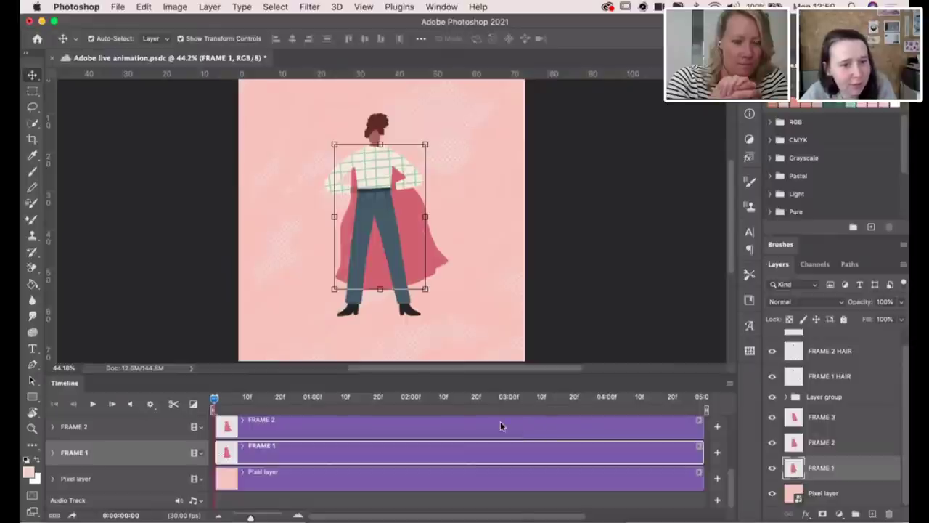
{"action": "left_click", "coordinate": [730, 383]}
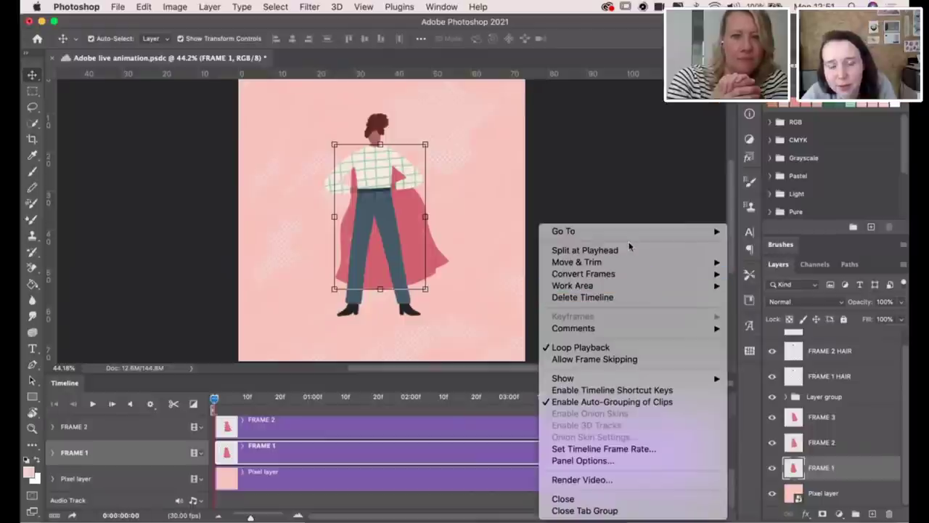
{"action": "mouse_move", "coordinate": [631, 273]}
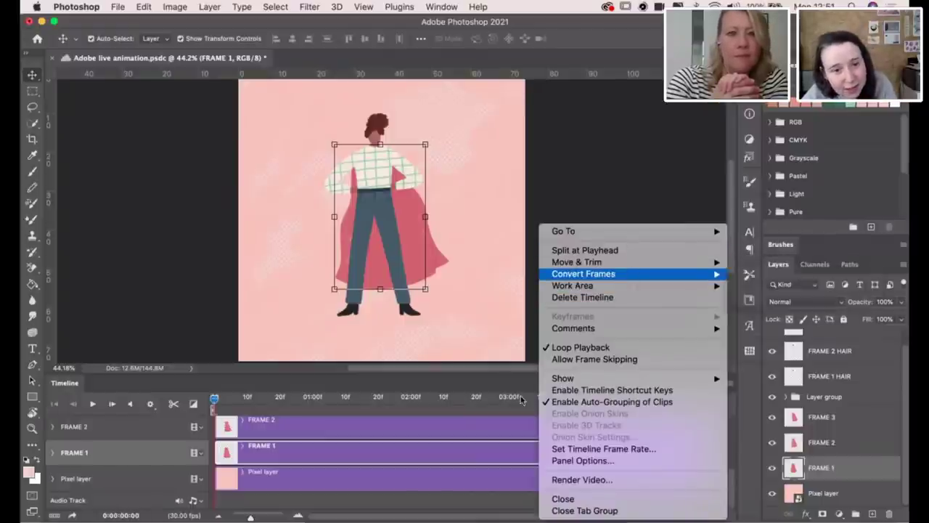
{"action": "left_click", "coordinate": [446, 446]}
{"action": "scroll", "coordinate": [382, 432], "scroll_direction": "up", "scroll_amount": 3}
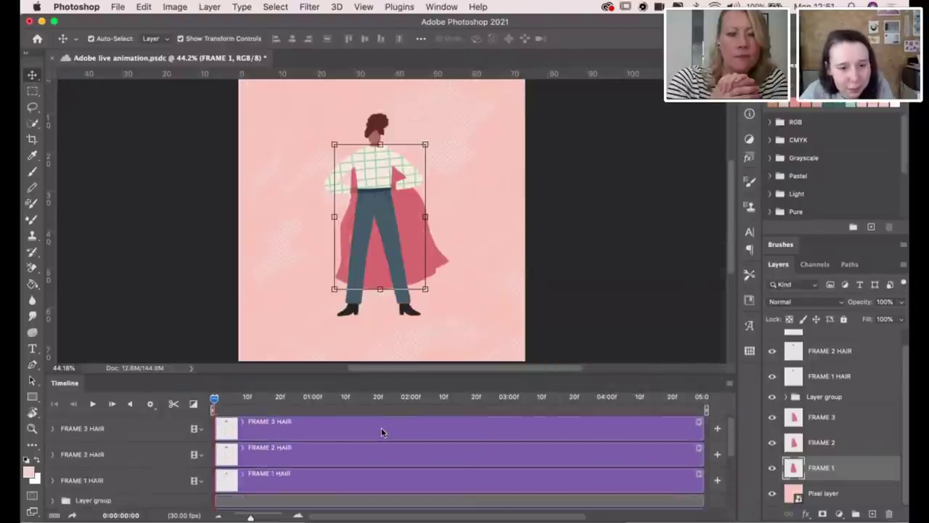
{"action": "scroll", "coordinate": [381, 432], "scroll_direction": "down", "scroll_amount": 3}
{"action": "left_click", "coordinate": [353, 436], "text": "shift"}
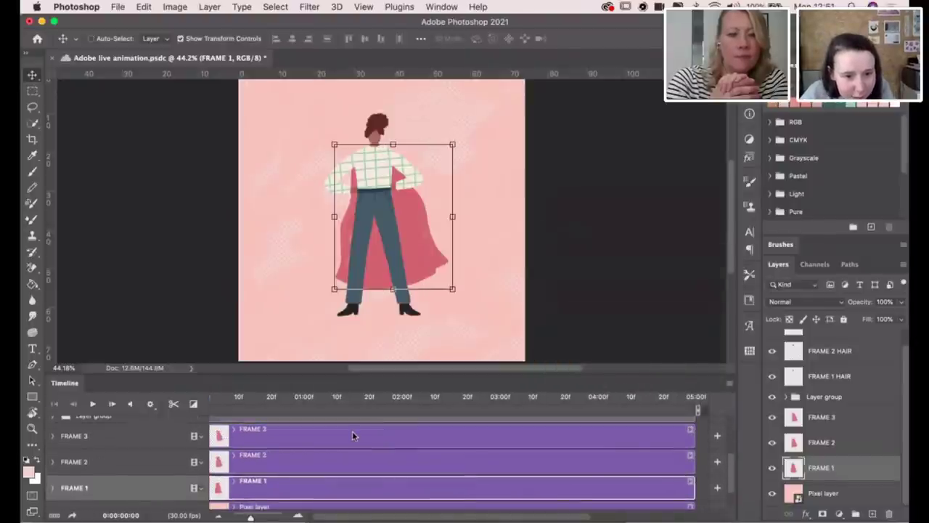
{"action": "left_click", "coordinate": [358, 453], "text": "shift"}
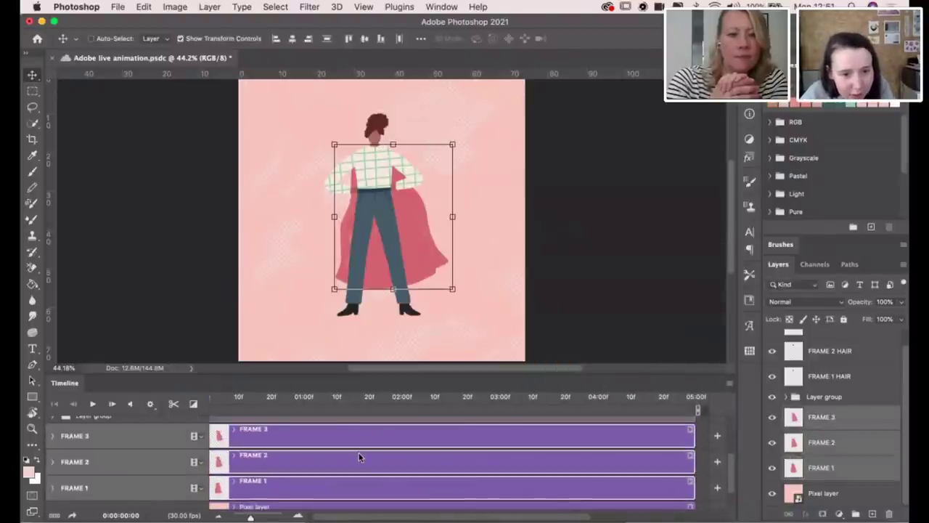
{"action": "left_click", "coordinate": [730, 384]}
{"action": "mouse_move", "coordinate": [645, 283]}
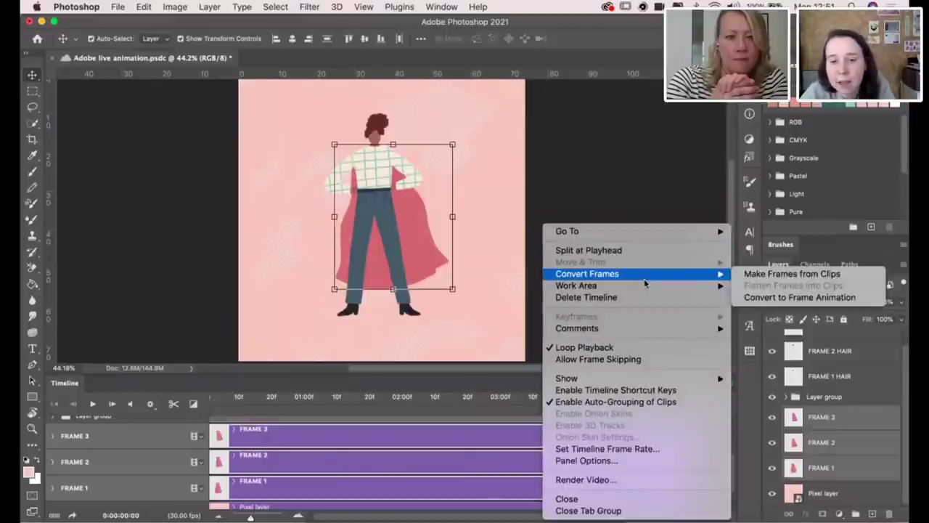
{"action": "left_click", "coordinate": [784, 274]}
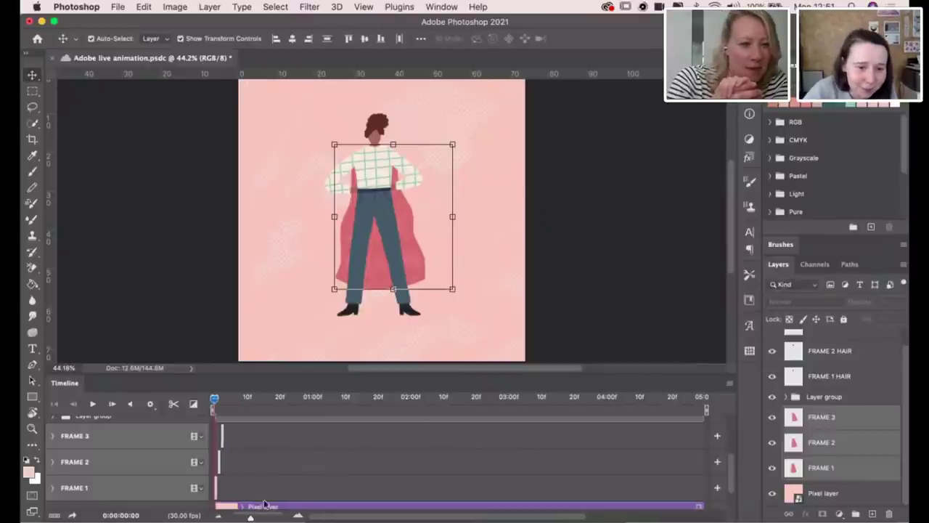
- Enlarge the timeline scale and preview the cape frames from the start of the timeline
{"action": "left_click_drag", "start_coordinate": [250, 517], "coordinate": [277, 517]}
{"action": "mouse_move", "coordinate": [215, 400]}
{"action": "left_mouse_down"}
{"action": "mouse_move", "coordinate": [280, 400]}
{"action": "mouse_move", "coordinate": [213, 402]}
{"action": "left_mouse_up"}
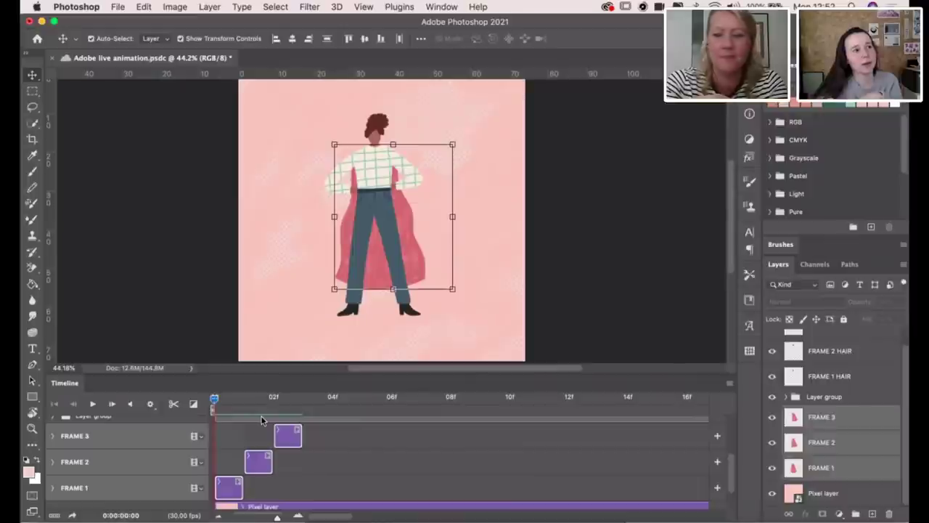
{"action": "key", "text": "space"}
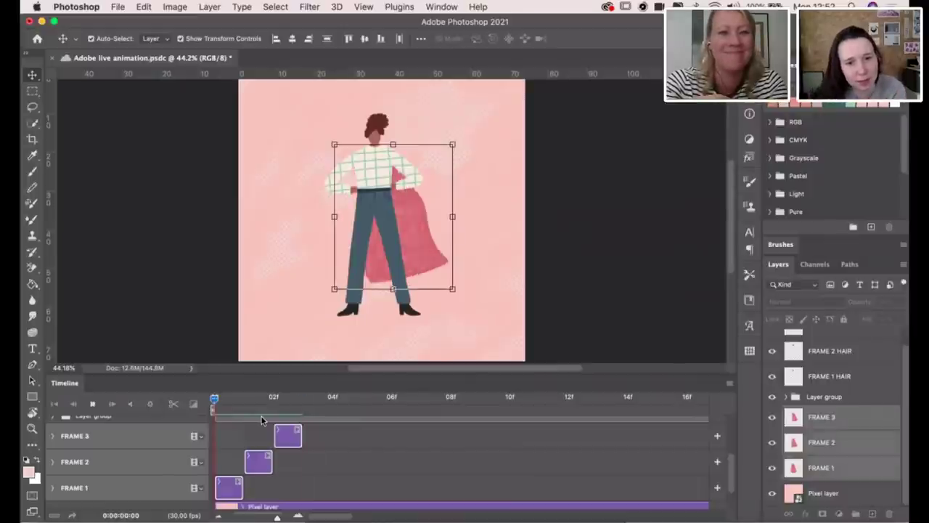
{"action": "key", "text": "space"}
- Select the FRAME 1 HAIR, FRAME 2 HAIR and FRAME 3 HAIR clips together in the timeline
{"action": "scroll", "coordinate": [253, 467], "scroll_direction": "up", "scroll_amount": 3}
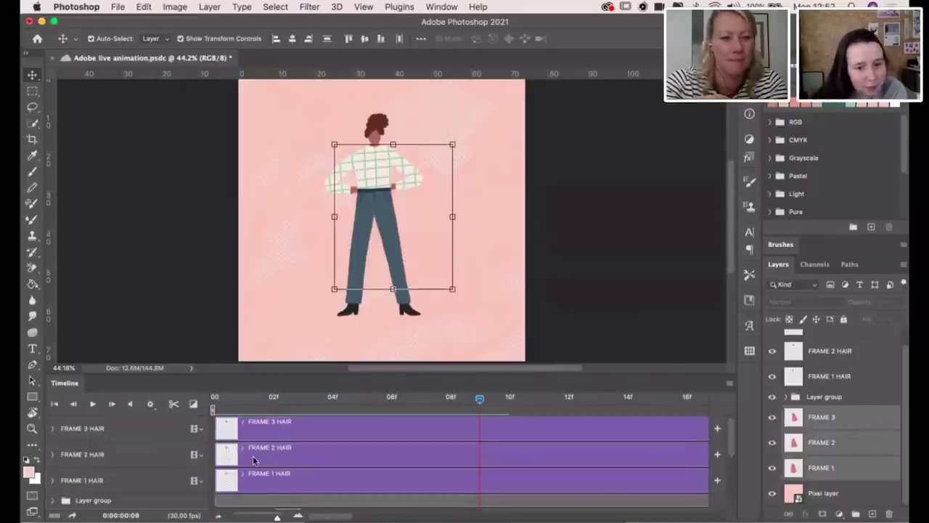
{"action": "left_click", "coordinate": [267, 476]}
{"action": "left_click", "coordinate": [272, 454], "text": "shift"}
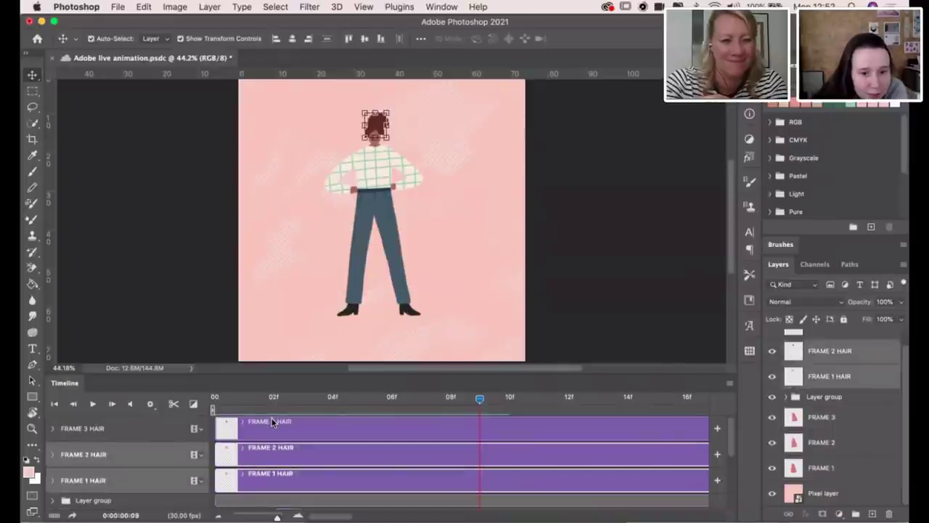
{"action": "left_click", "coordinate": [272, 420], "text": "shift"}
- Try to make frames from the three selected hair clips at the playhead position of frame 9
{"action": "left_click", "coordinate": [729, 383]}
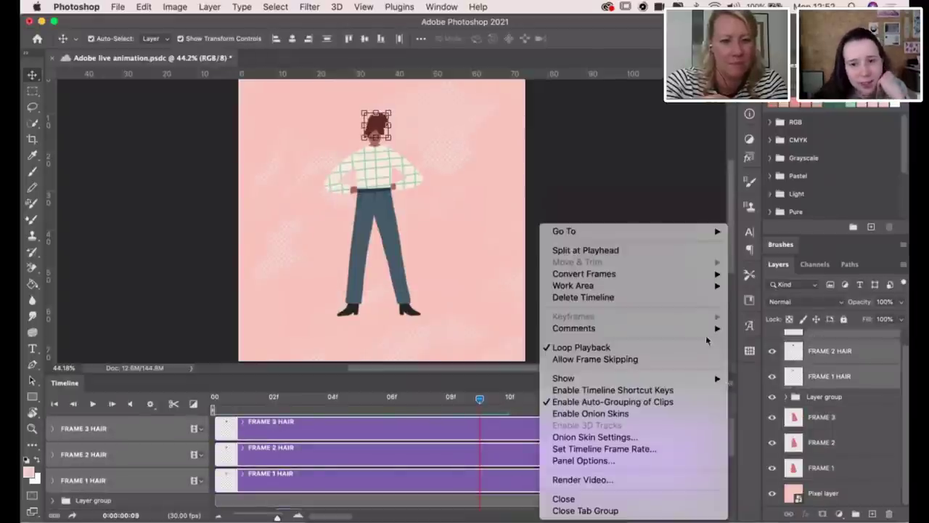
{"action": "mouse_move", "coordinate": [683, 273]}
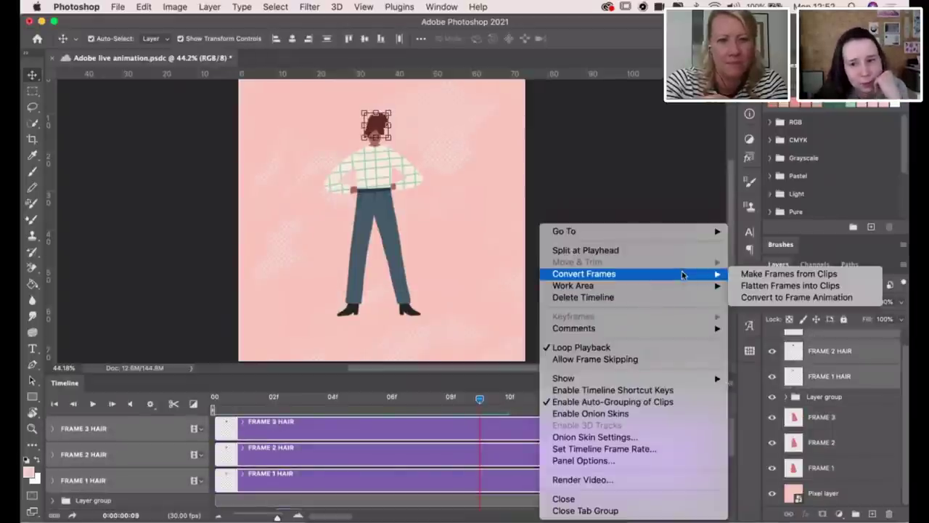
{"action": "left_click", "coordinate": [769, 281]}
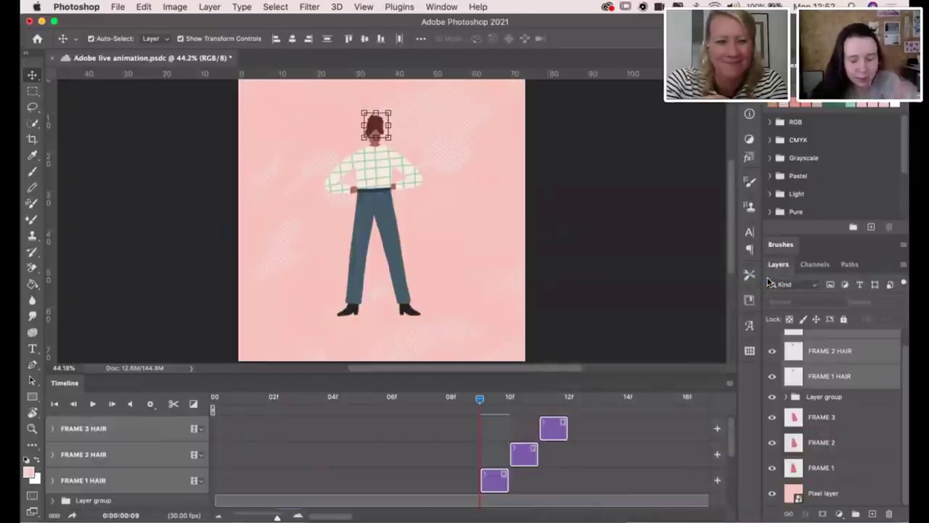
{"action": "key", "text": "super+z"}
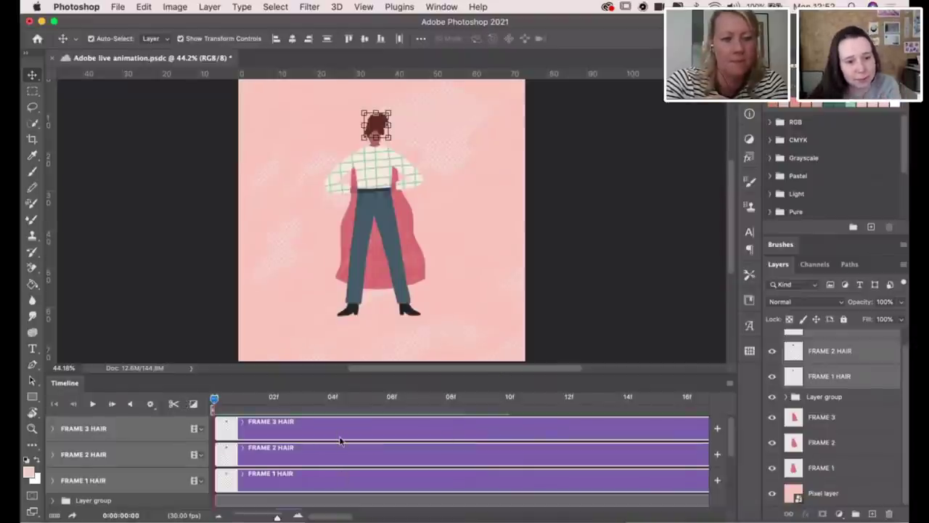
- Make frames from the three selected hair clips with the playhead at the start of the timeline
{"action": "left_click", "coordinate": [730, 384]}
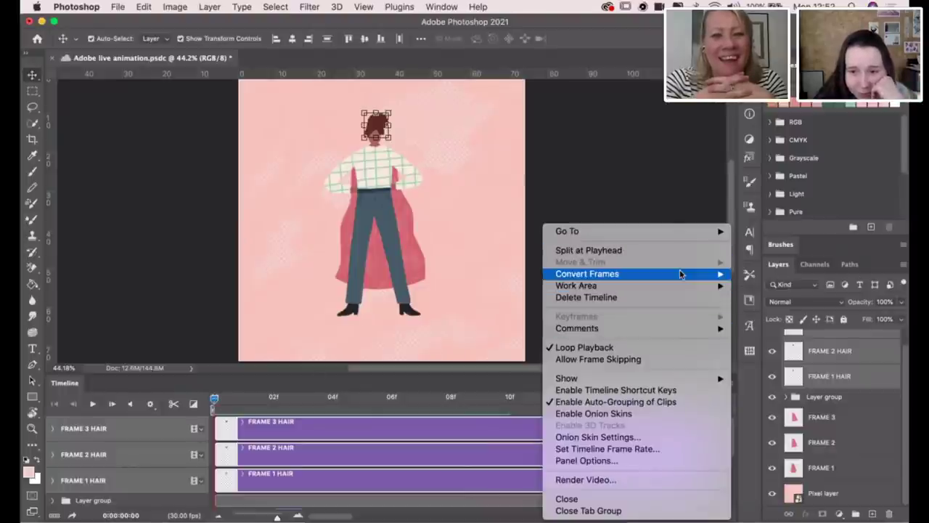
{"action": "mouse_move", "coordinate": [681, 274]}
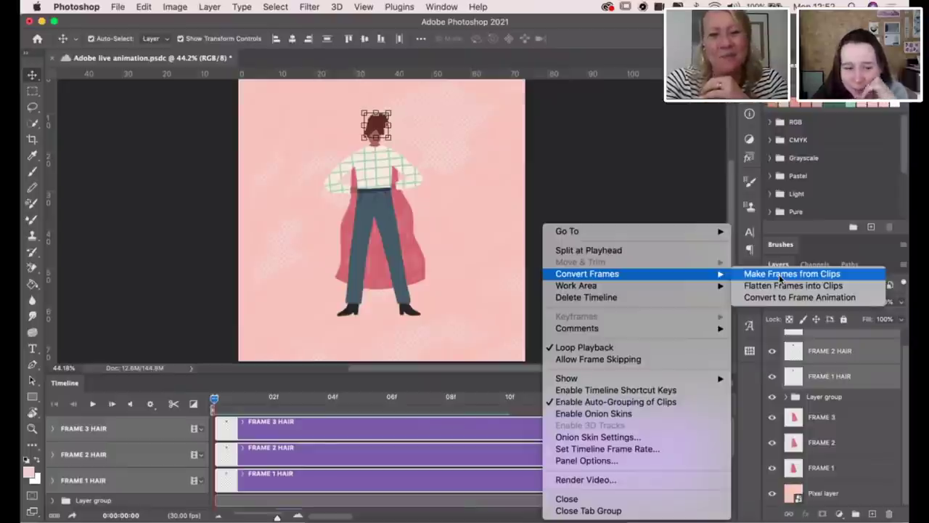
{"action": "left_click", "coordinate": [781, 278]}
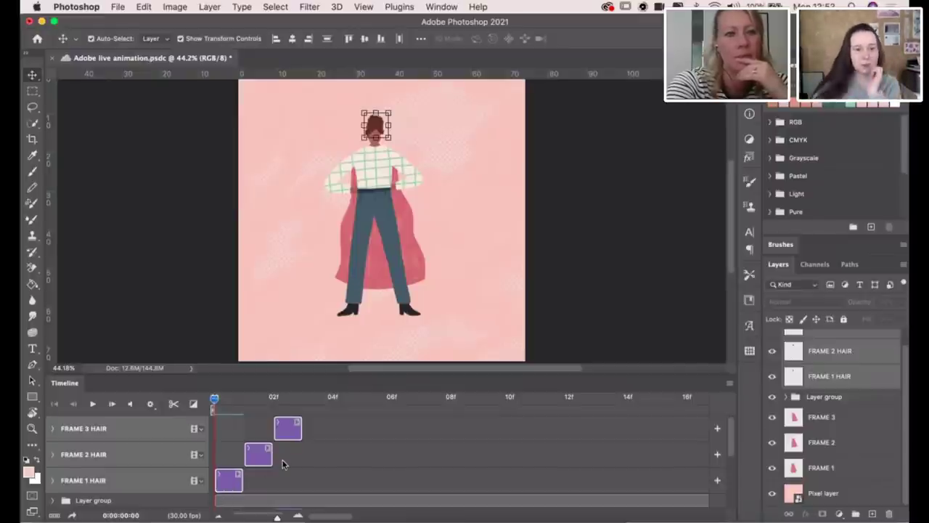
- Play the combined cape and hair frames from the start of the timeline to check their speed
{"action": "mouse_move", "coordinate": [213, 404]}
{"action": "left_mouse_down"}
{"action": "mouse_move", "coordinate": [304, 408]}
{"action": "mouse_move", "coordinate": [216, 413]}
{"action": "left_mouse_up"}
{"action": "scroll", "coordinate": [297, 450], "scroll_direction": "down", "scroll_amount": 5}
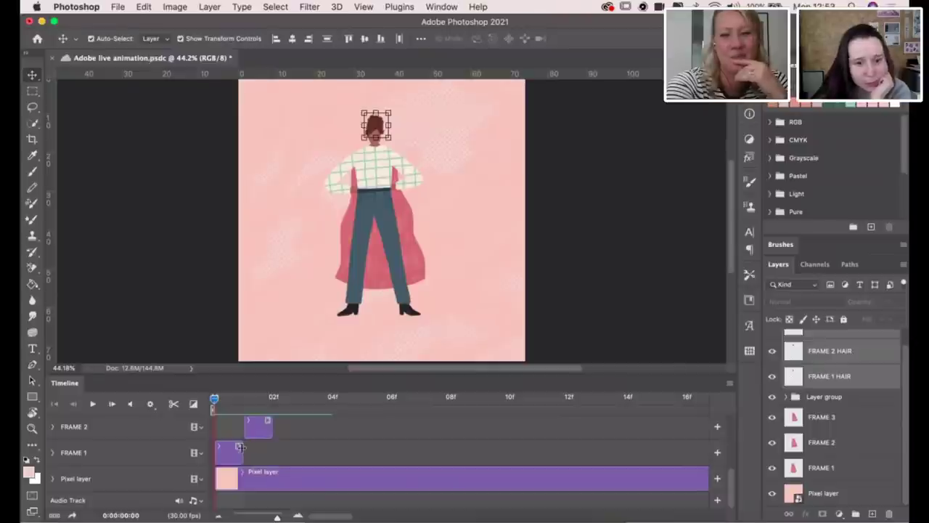
{"action": "mouse_move", "coordinate": [241, 447]}
{"action": "left_mouse_down"}
{"action": "mouse_move", "coordinate": [319, 447]}
{"action": "mouse_move", "coordinate": [229, 444]}
{"action": "left_mouse_up"}
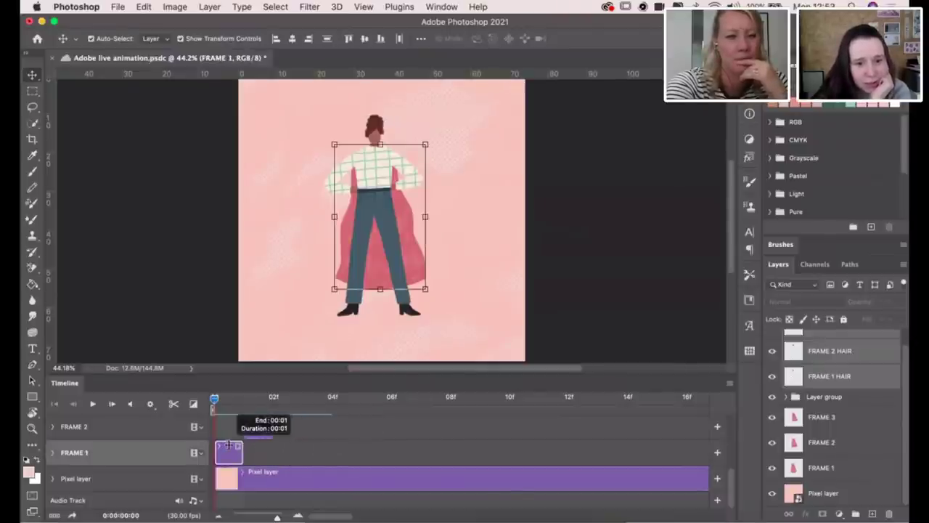
{"action": "left_click", "coordinate": [231, 450]}
{"action": "key", "text": "space"}
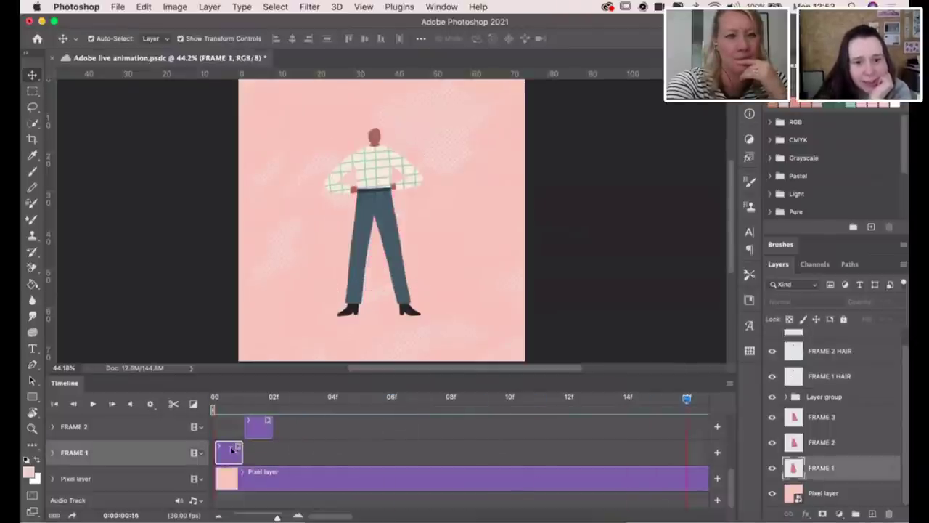
- Lengthen the cape clips to run in sequence: FRAME 1 from 00 to 04f, FRAME 2 from 04f to 08f, FRAME 3 from 08f to 12f
{"action": "left_click_drag", "start_coordinate": [242, 448], "coordinate": [344, 438]}
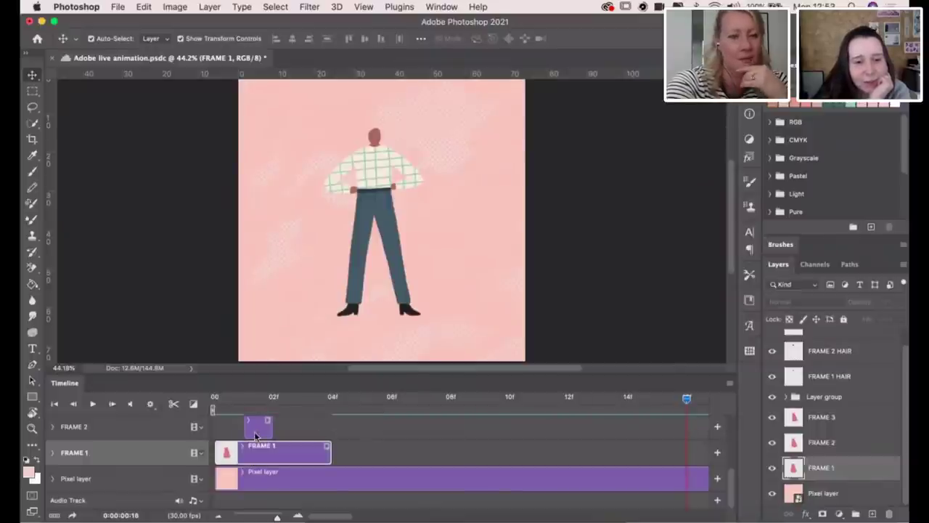
{"action": "left_click", "coordinate": [208, 399]}
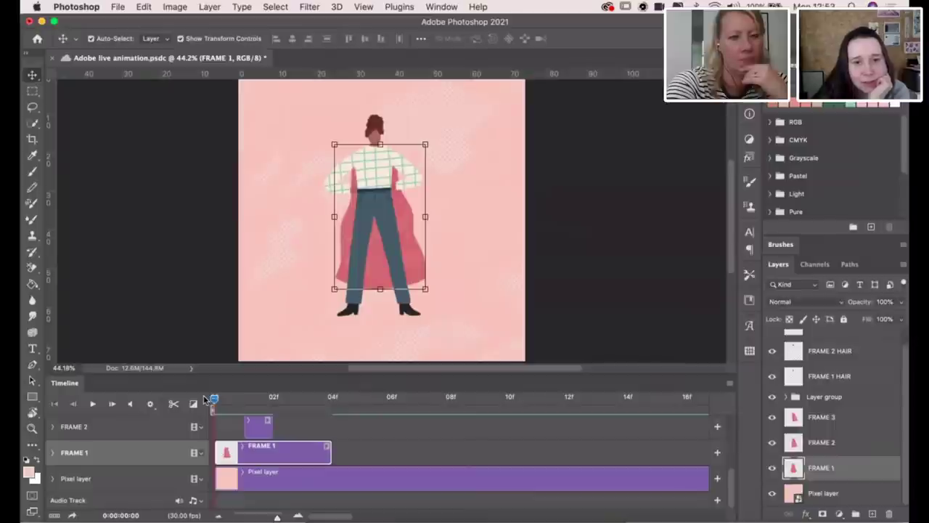
{"action": "key", "text": "space"}
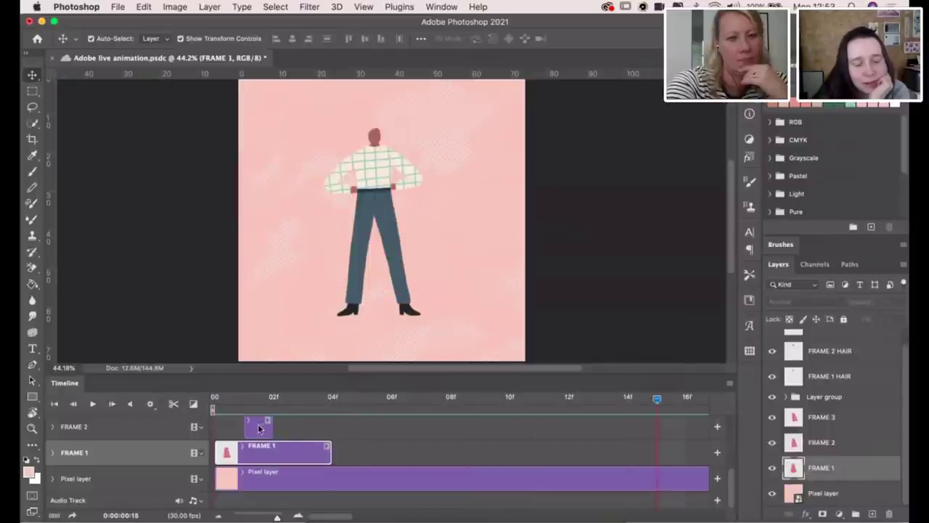
{"action": "left_click_drag", "start_coordinate": [259, 428], "coordinate": [438, 424]}
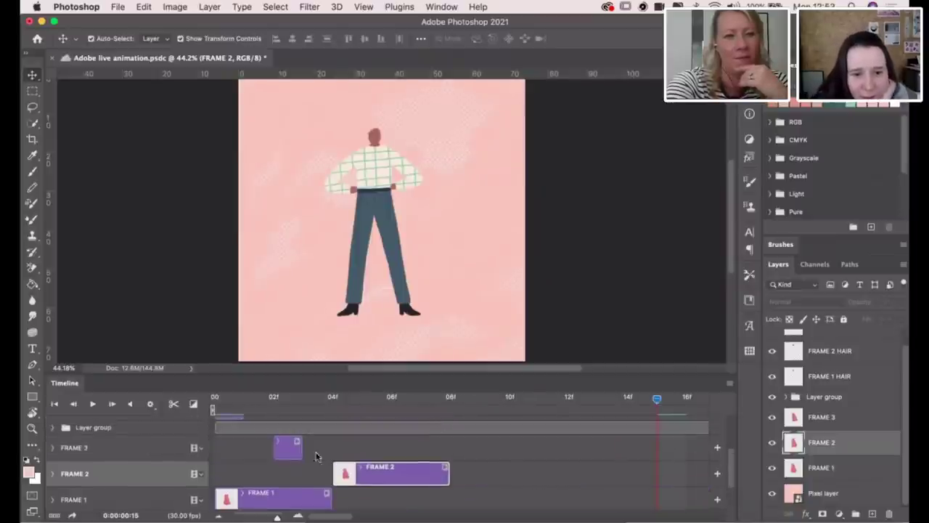
{"action": "left_click_drag", "start_coordinate": [293, 450], "coordinate": [560, 446]}
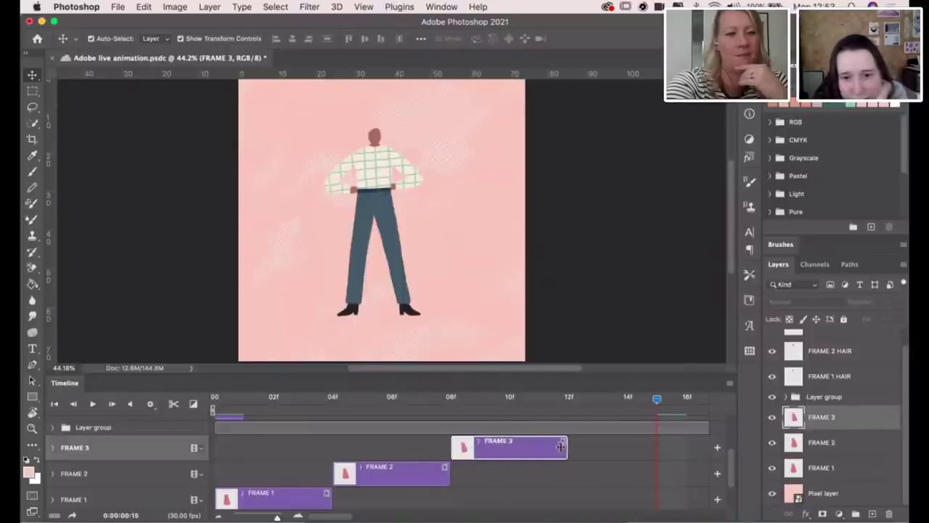
- Lengthen the hair clips to match: FRAME 1 HAIR from 00 to 04f, FRAME 2 HAIR from 04f to 08f, FRAME 3 HAIR from 08f to 12f
{"action": "scroll", "coordinate": [558, 444], "scroll_direction": "up", "scroll_amount": 3}
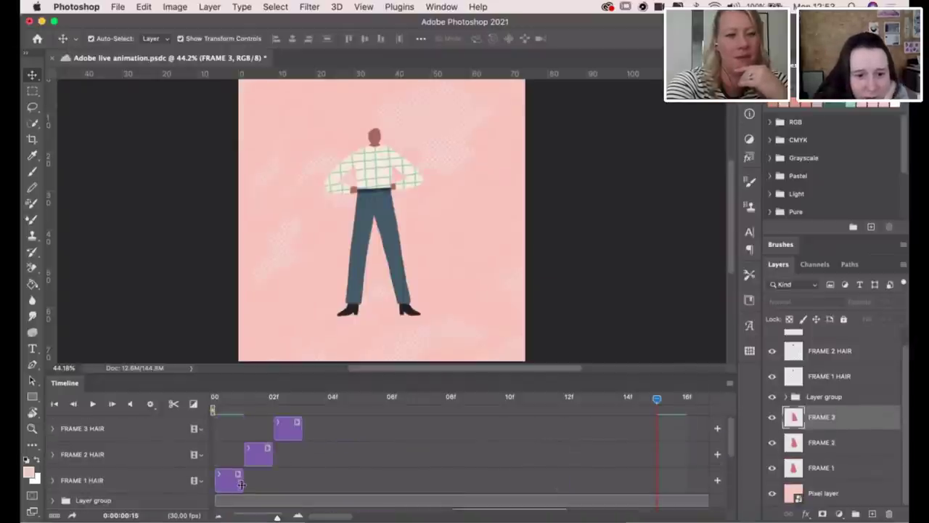
{"action": "left_click_drag", "start_coordinate": [243, 483], "coordinate": [334, 483]}
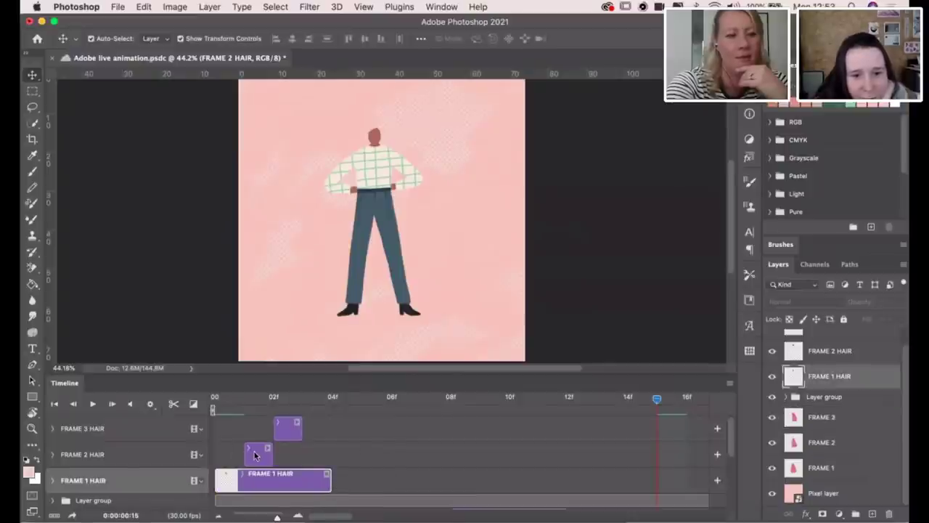
{"action": "left_click_drag", "start_coordinate": [255, 454], "coordinate": [448, 456]}
{"action": "left_click_drag", "start_coordinate": [283, 435], "coordinate": [568, 428]}
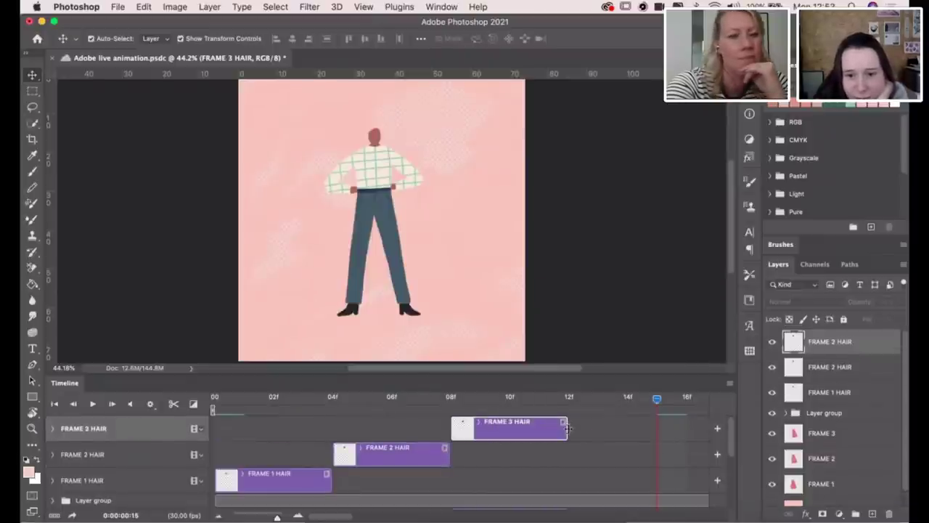
- Deselect the clips and play the retimed cape and hair animation from the start of the timeline
{"action": "left_click", "coordinate": [431, 434]}
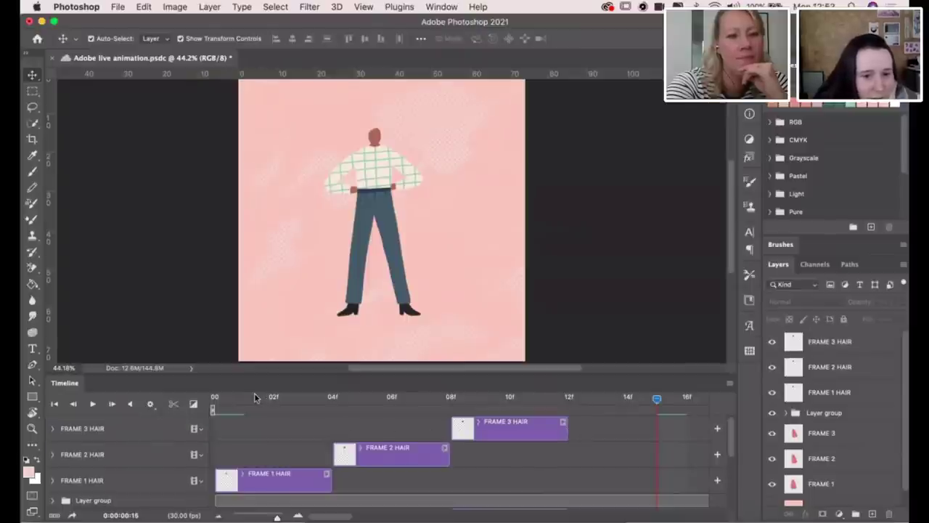
{"action": "key", "text": "space"}
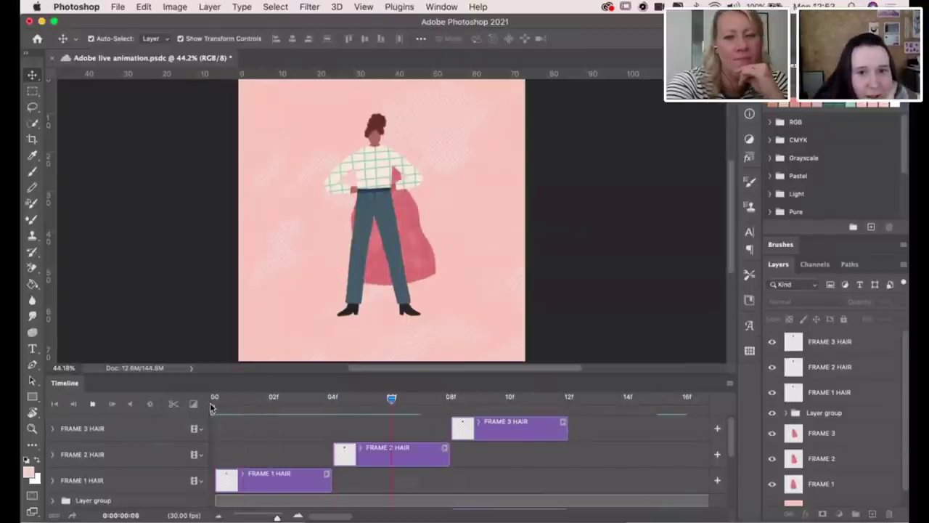
{"action": "key", "text": "space"}
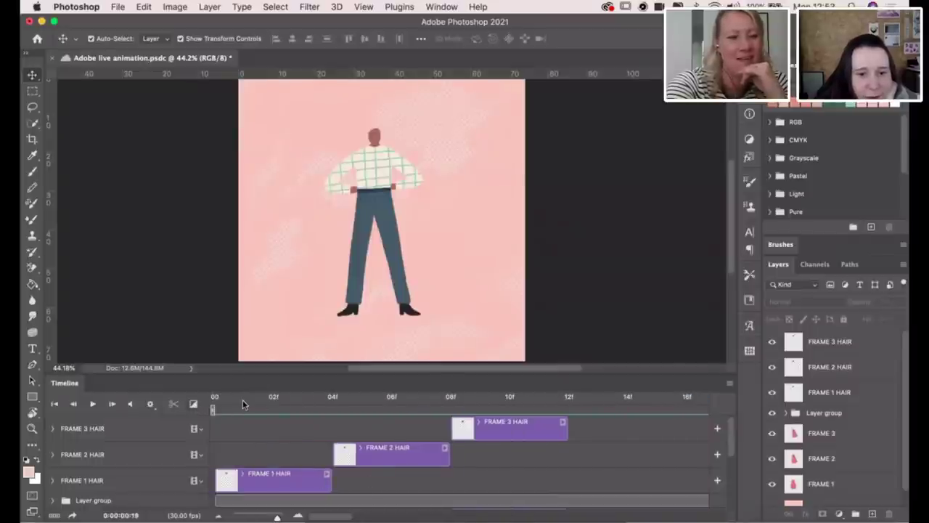
{"action": "left_click", "coordinate": [212, 402]}
{"action": "key", "text": "space"}
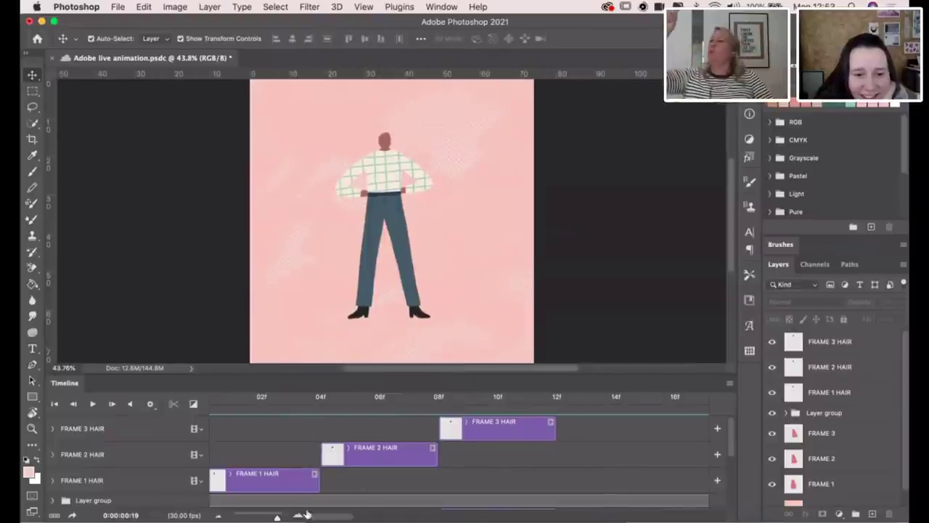
- Move the FRAME 2 and FRAME 3 cape clips later in the timeline and lengthen FRAME 1 to run from 00 to 16f
{"action": "left_click_drag", "start_coordinate": [277, 517], "coordinate": [260, 518]}
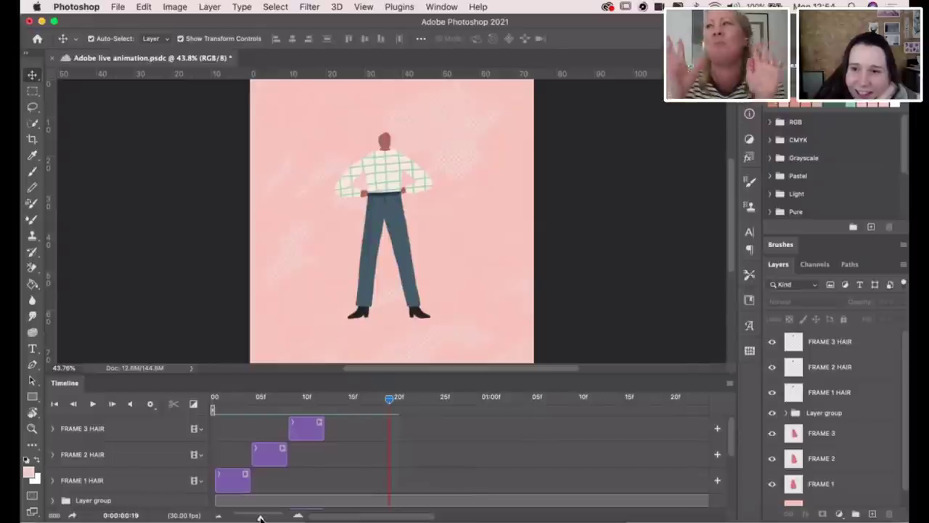
{"action": "scroll", "coordinate": [354, 441], "scroll_direction": "down", "scroll_amount": 4}
{"action": "scroll", "coordinate": [354, 441], "scroll_direction": "up", "scroll_amount": 2}
{"action": "scroll", "coordinate": [355, 441], "scroll_direction": "down", "scroll_amount": 1}
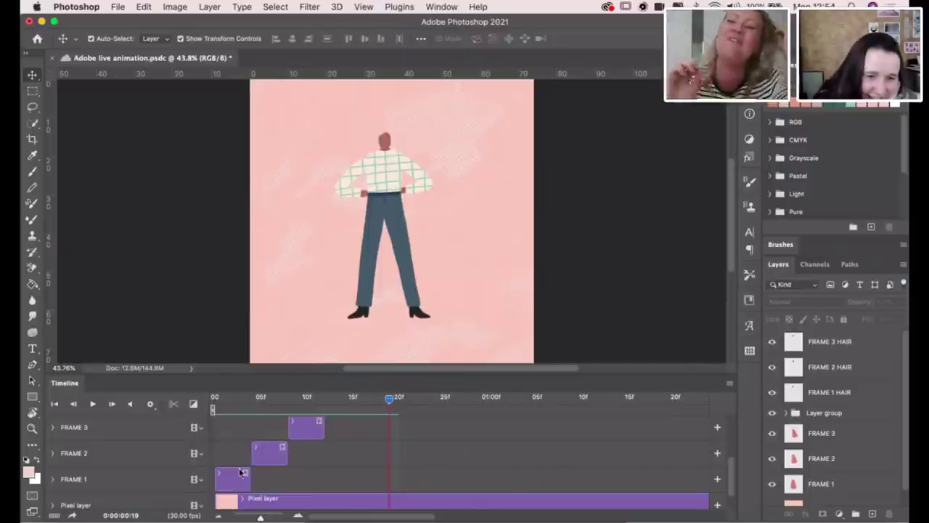
{"action": "left_click_drag", "start_coordinate": [246, 477], "coordinate": [288, 478]}
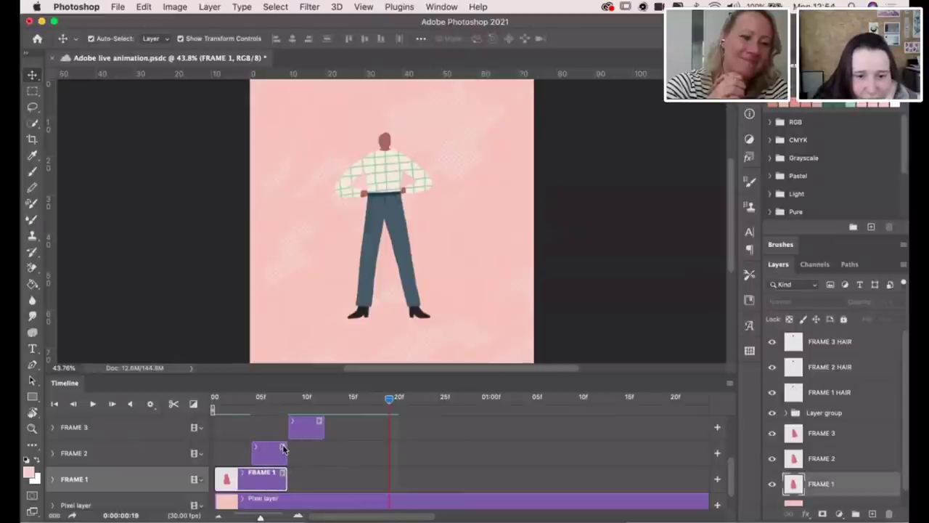
{"action": "left_click", "coordinate": [277, 453]}
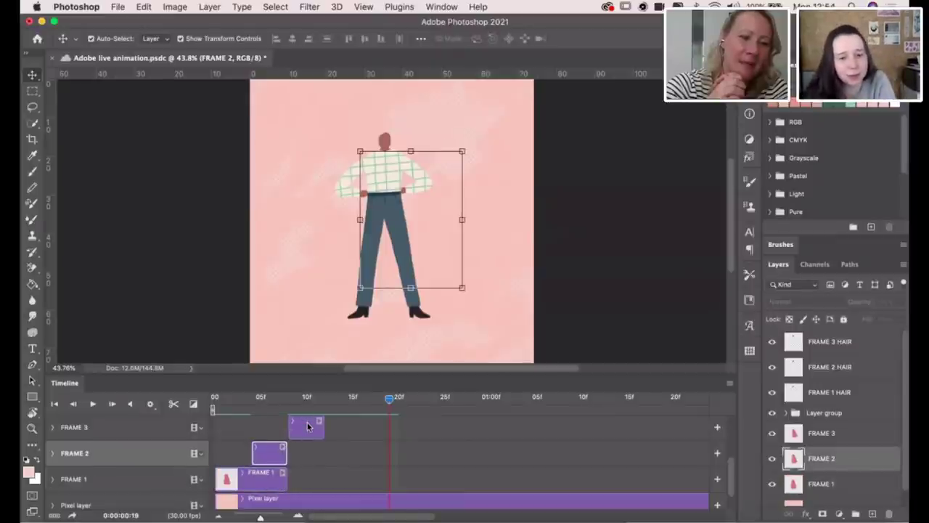
{"action": "left_click", "coordinate": [308, 426], "text": "shift"}
{"action": "left_click_drag", "start_coordinate": [329, 423], "coordinate": [413, 419]}
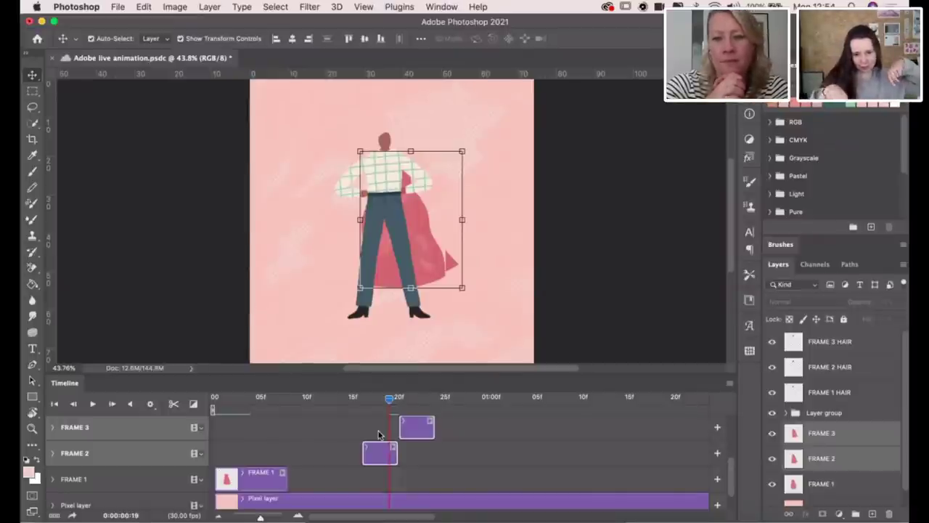
{"action": "left_click", "coordinate": [279, 399]}
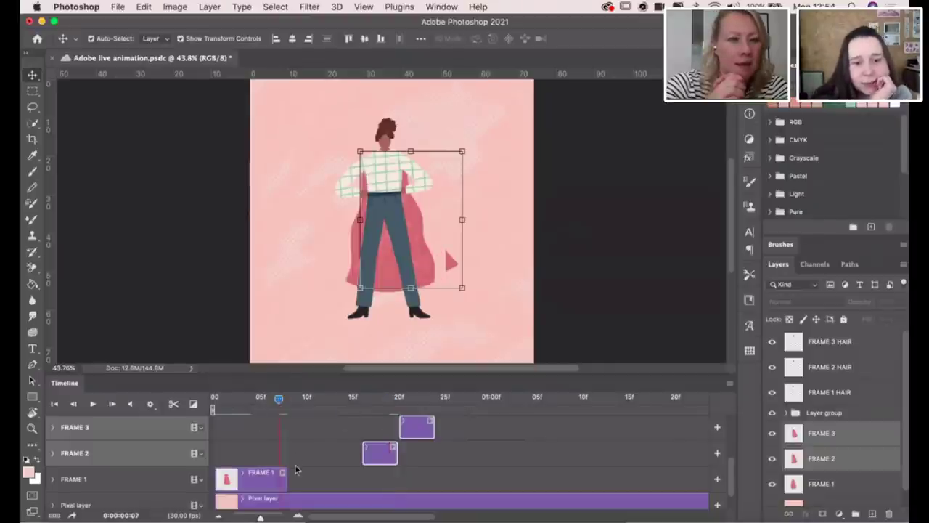
{"action": "left_click_drag", "start_coordinate": [287, 473], "coordinate": [361, 472]}
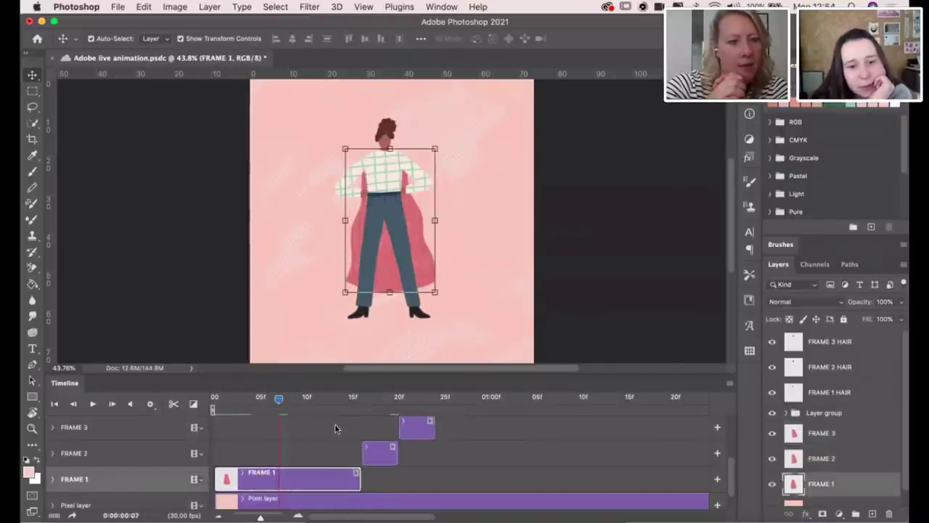
{"action": "mouse_move", "coordinate": [328, 404]}
{"action": "left_mouse_down"}
{"action": "mouse_move", "coordinate": [310, 401]}
{"action": "mouse_move", "coordinate": [405, 402]}
{"action": "mouse_move", "coordinate": [333, 401]}
{"action": "left_mouse_up"}
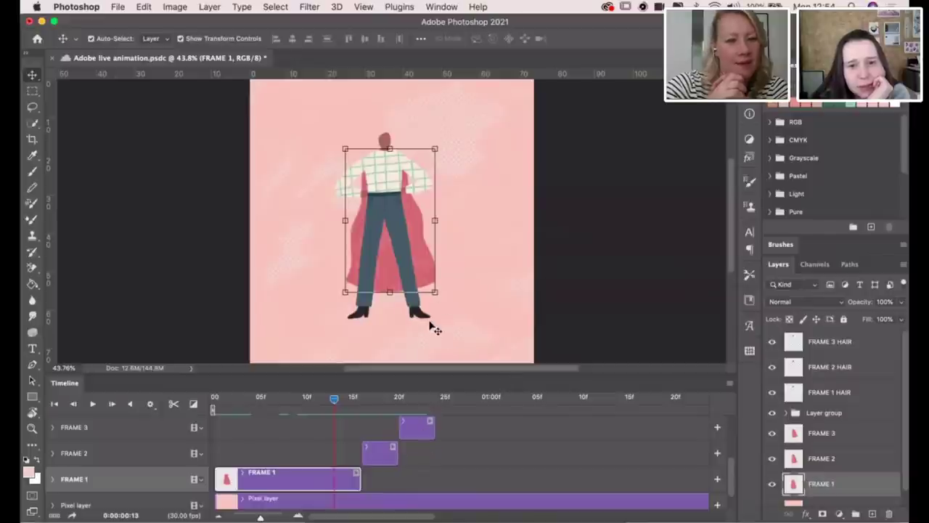
- Retime the other cape clips so FRAME 2 runs from 16f to 22f and FRAME 3 from 22f to 28f
{"action": "left_click", "coordinate": [389, 458]}
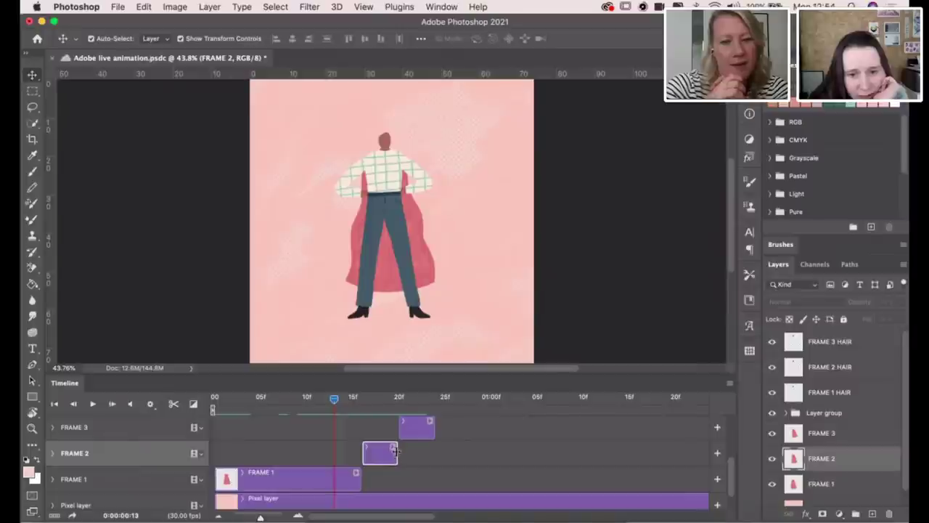
{"action": "left_click_drag", "start_coordinate": [395, 452], "coordinate": [437, 434]}
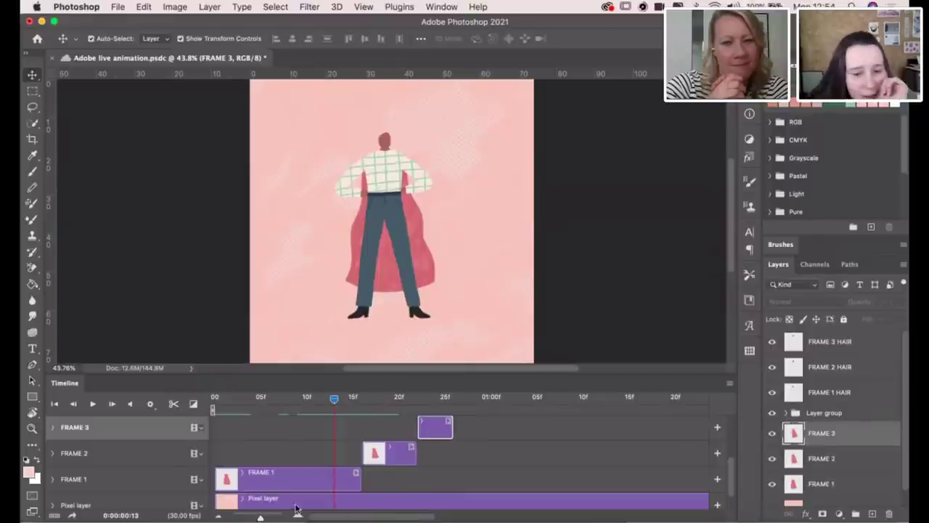
{"action": "left_click_drag", "start_coordinate": [262, 518], "coordinate": [271, 519]}
{"action": "scroll", "coordinate": [418, 451], "scroll_direction": "right", "scroll_amount": 3}
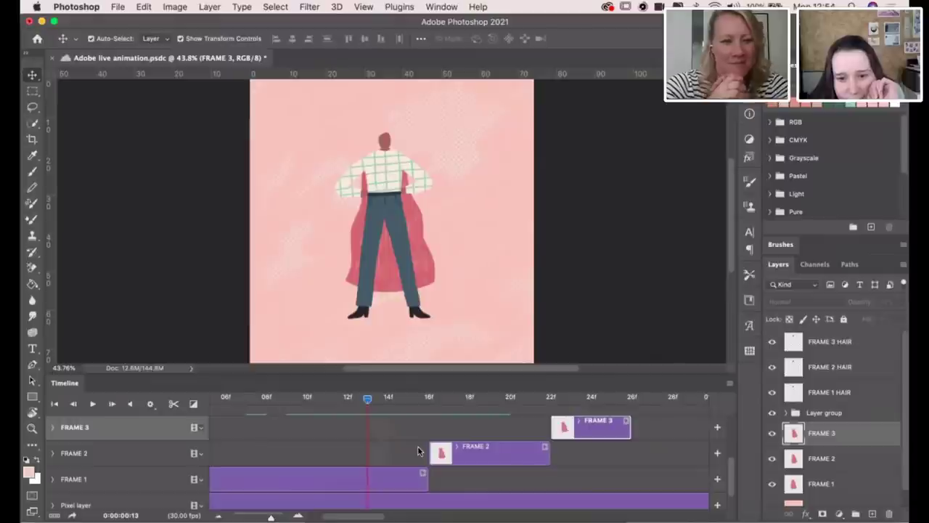
{"action": "scroll", "coordinate": [418, 451], "scroll_direction": "right", "scroll_amount": 5}
{"action": "scroll", "coordinate": [416, 448], "scroll_direction": "up", "scroll_amount": 1}
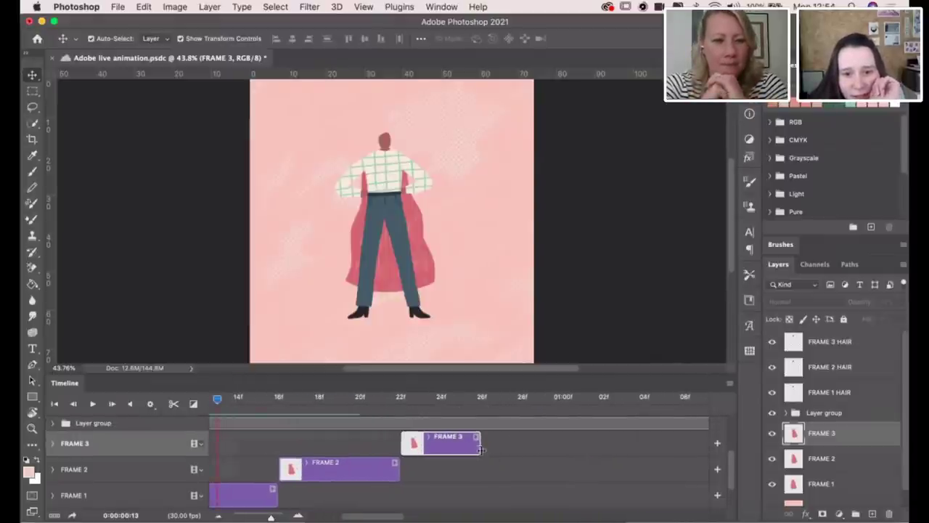
{"action": "left_click_drag", "start_coordinate": [481, 449], "coordinate": [518, 446]}
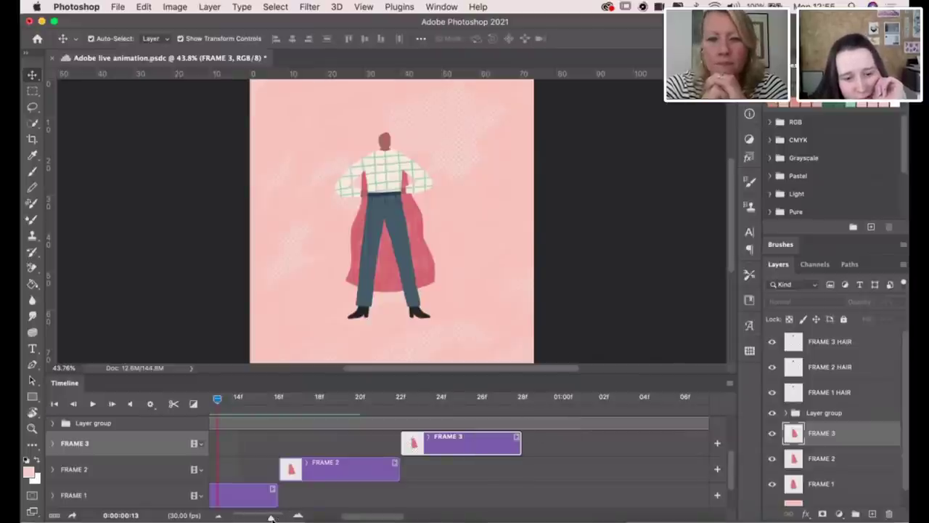
{"action": "mouse_move", "coordinate": [270, 517]}
{"action": "left_mouse_down"}
{"action": "mouse_move", "coordinate": [247, 518]}
{"action": "mouse_move", "coordinate": [263, 519]}
{"action": "left_mouse_up"}
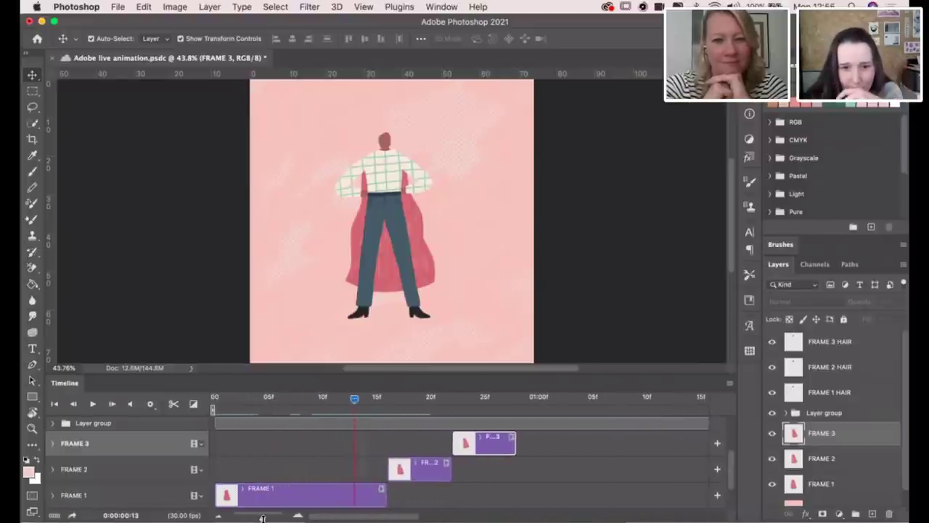
- Lengthen FRAME 1 HAIR to 16f, then move FRAME 2 HAIR to start at 16f and FRAME 3 HAIR at 22f
{"action": "scroll", "coordinate": [440, 452], "scroll_direction": "down", "scroll_amount": 3}
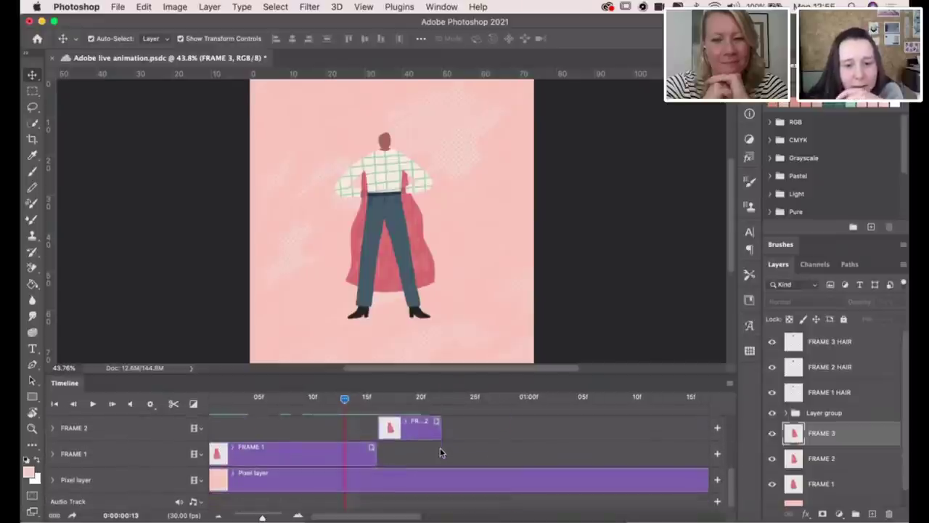
{"action": "left_click", "coordinate": [375, 401]}
{"action": "scroll", "coordinate": [376, 480], "scroll_direction": "up", "scroll_amount": 3}
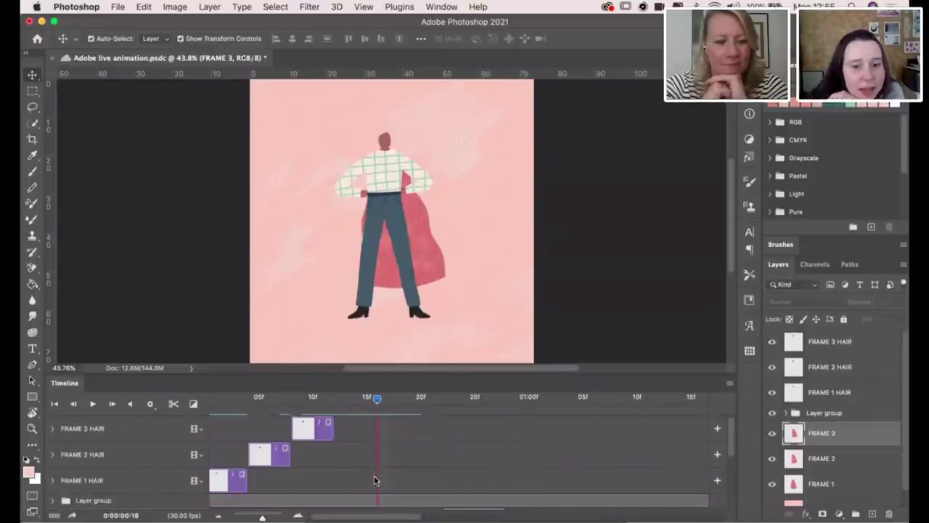
{"action": "left_click_drag", "start_coordinate": [243, 478], "coordinate": [376, 479]}
{"action": "left_click_drag", "start_coordinate": [257, 453], "coordinate": [384, 453]}
{"action": "left_click_drag", "start_coordinate": [318, 439], "coordinate": [462, 433]}
- Lengthen FRAME 2 HAIR to end at 22f and FRAME 3 HAIR to end at 28f, matching the cape clips
{"action": "scroll", "coordinate": [462, 434], "scroll_direction": "down", "scroll_amount": 2}
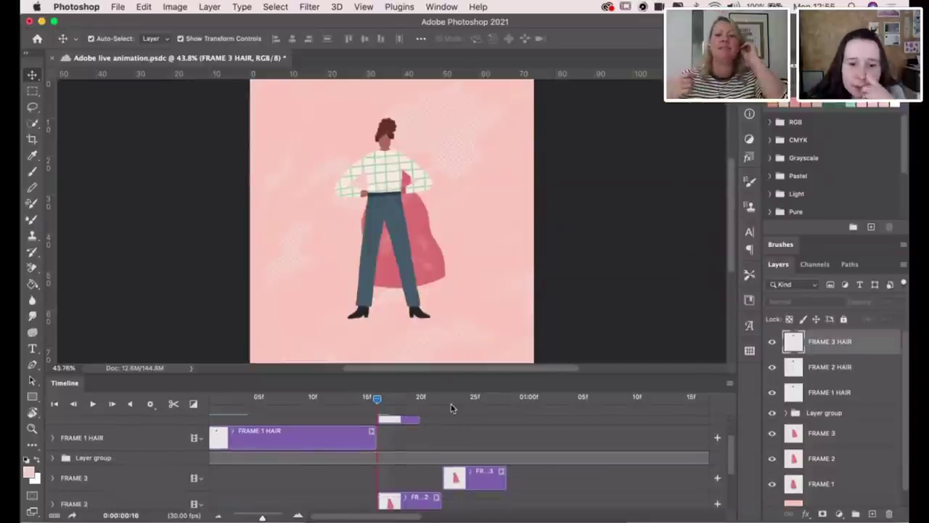
{"action": "left_click", "coordinate": [443, 401]}
{"action": "left_click_drag", "start_coordinate": [416, 420], "coordinate": [440, 420]}
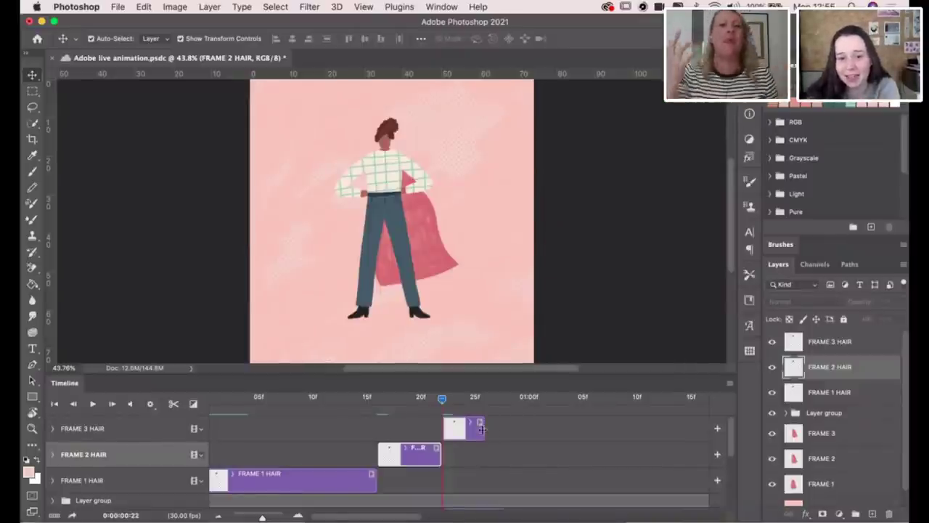
{"action": "left_click_drag", "start_coordinate": [482, 429], "coordinate": [505, 429]}
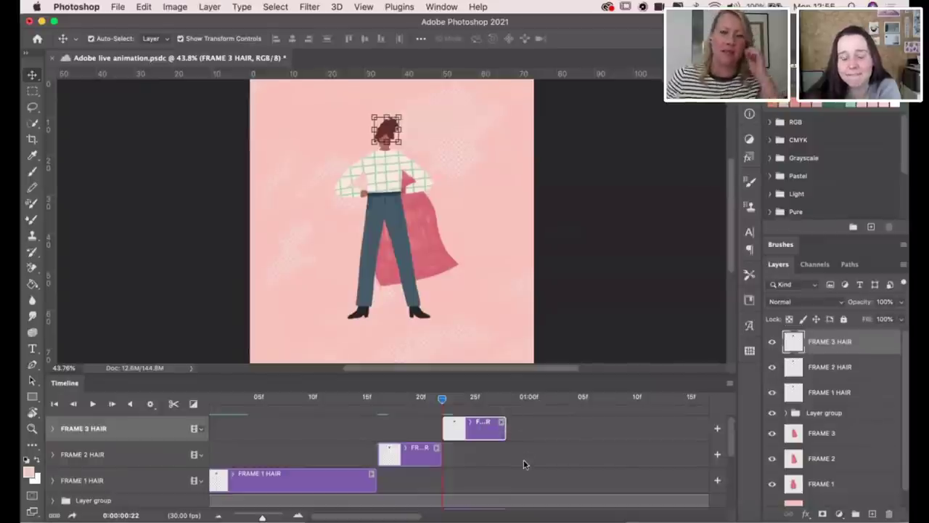
- Play the retimed cape and hair animation to check the longer hold on the first frame
{"action": "scroll", "coordinate": [524, 464], "scroll_direction": "down", "scroll_amount": 1}
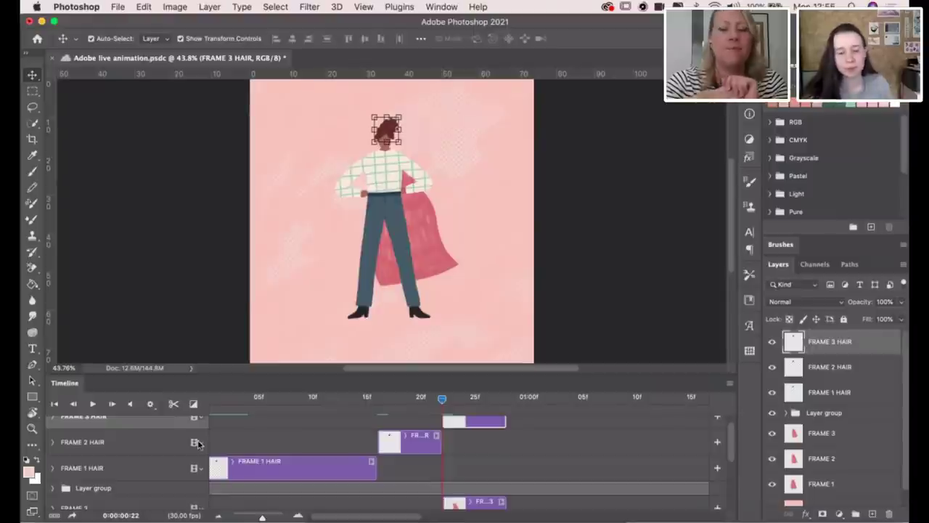
{"action": "key", "text": "space"}
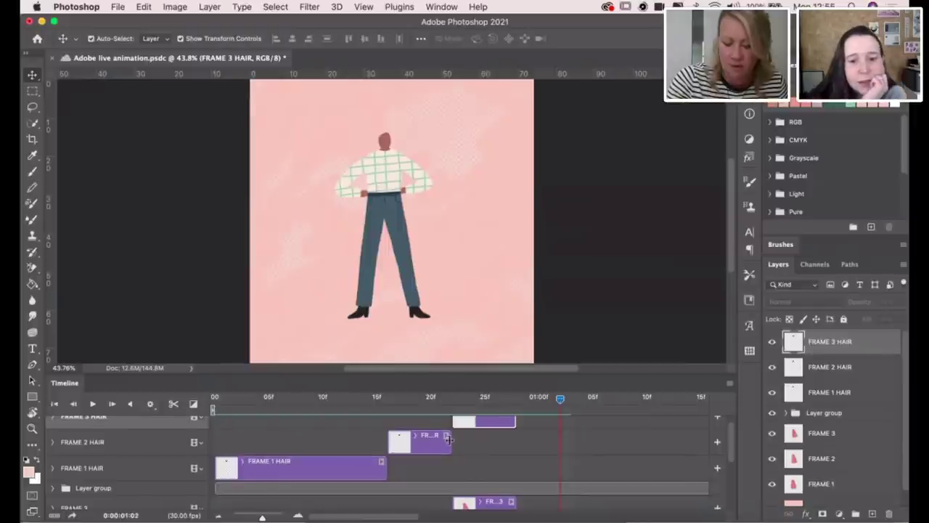
{"action": "left_click", "coordinate": [353, 399]}
{"action": "key", "text": "space"}
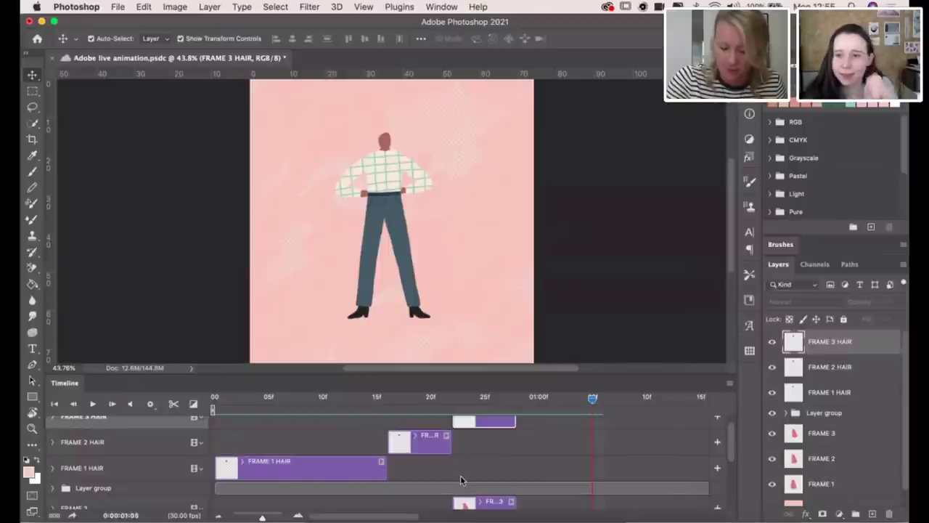
{"action": "key", "text": "ctrl+0"}
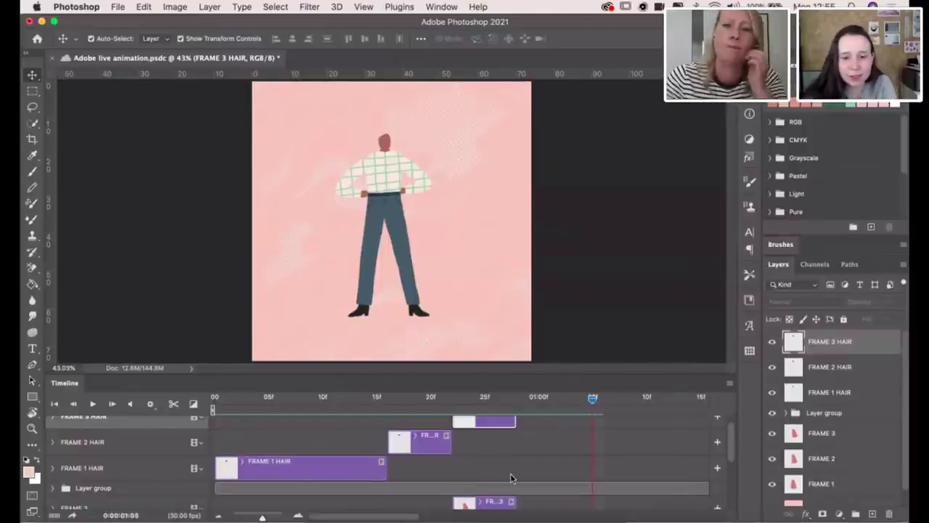
- Duplicate the FRAME 2 HAIR layer and place the copy right after FRAME 3 HAIR, from 28f to 01:04f
{"action": "scroll", "coordinate": [511, 478], "scroll_direction": "right", "scroll_amount": 3}
{"action": "left_click", "coordinate": [365, 446]}
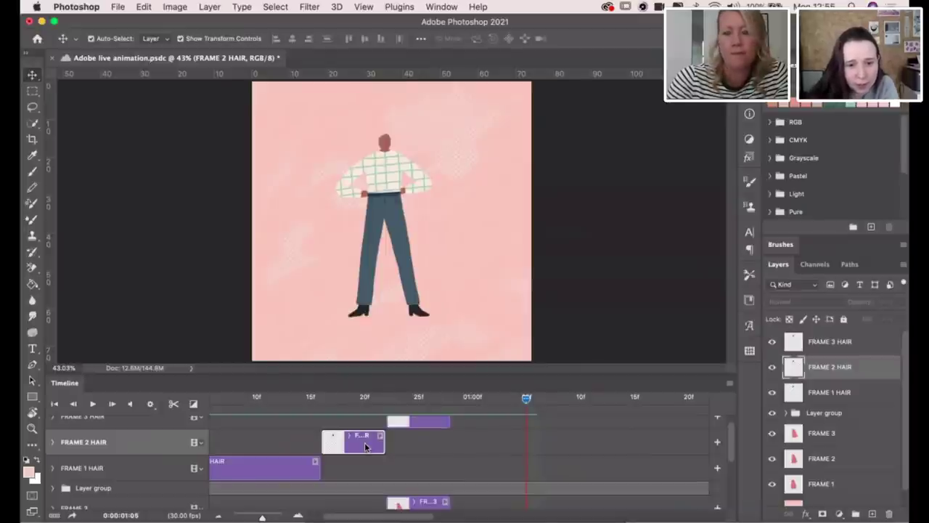
{"action": "right_click", "coordinate": [365, 446]}
{"action": "left_click", "coordinate": [134, 438]}
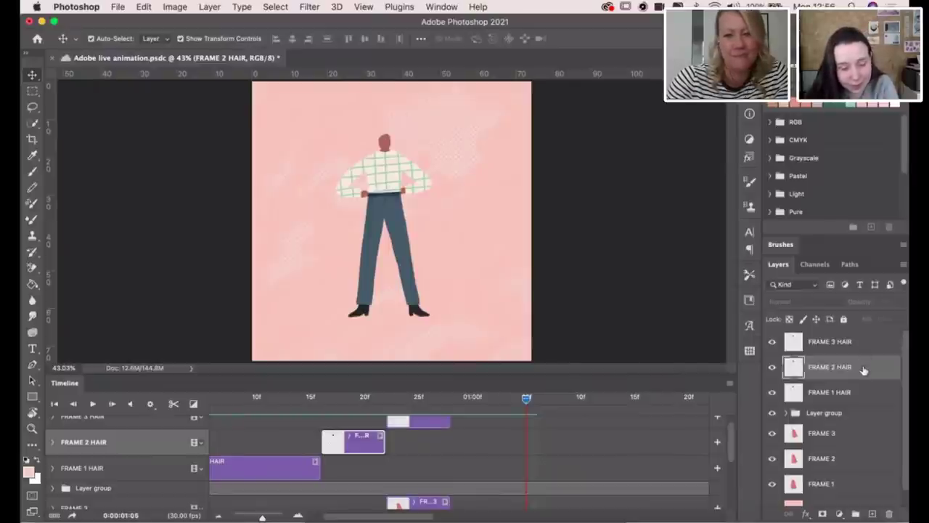
{"action": "left_click_drag", "start_coordinate": [863, 372], "coordinate": [864, 390]}
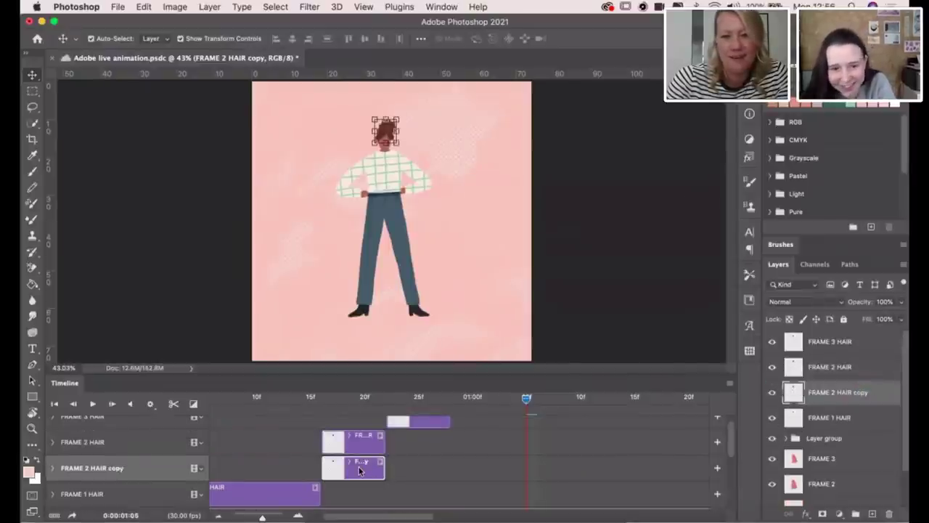
{"action": "left_click_drag", "start_coordinate": [346, 470], "coordinate": [476, 469]}
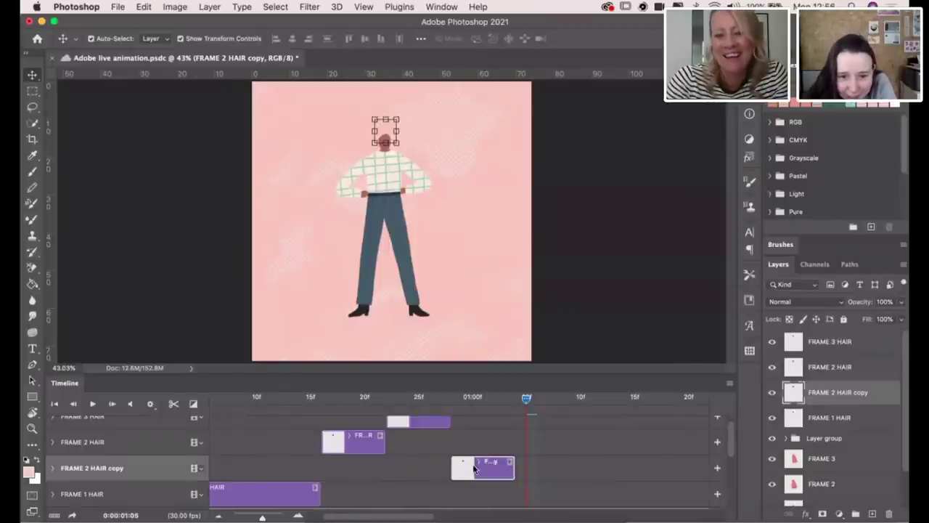
{"action": "left_click", "coordinate": [450, 397]}
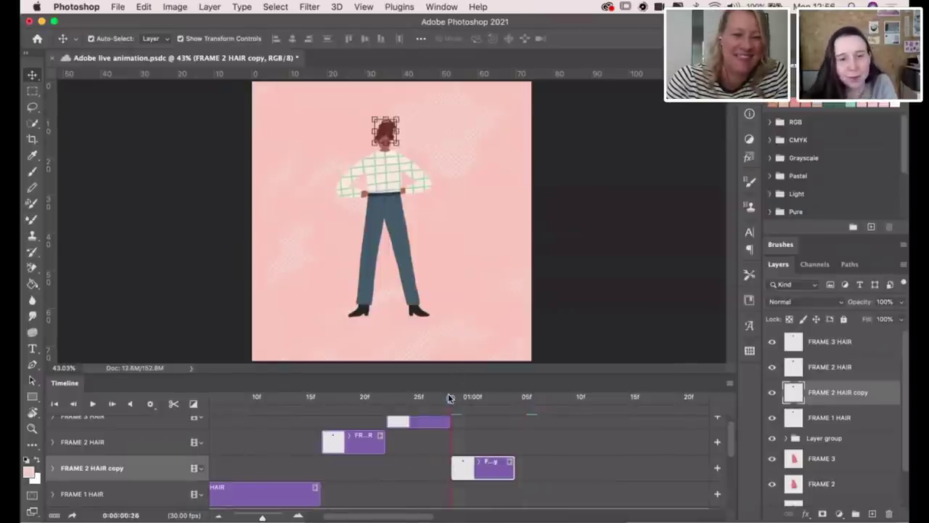
{"action": "left_click_drag", "start_coordinate": [451, 399], "coordinate": [392, 406]}
{"action": "left_click", "coordinate": [451, 398]}
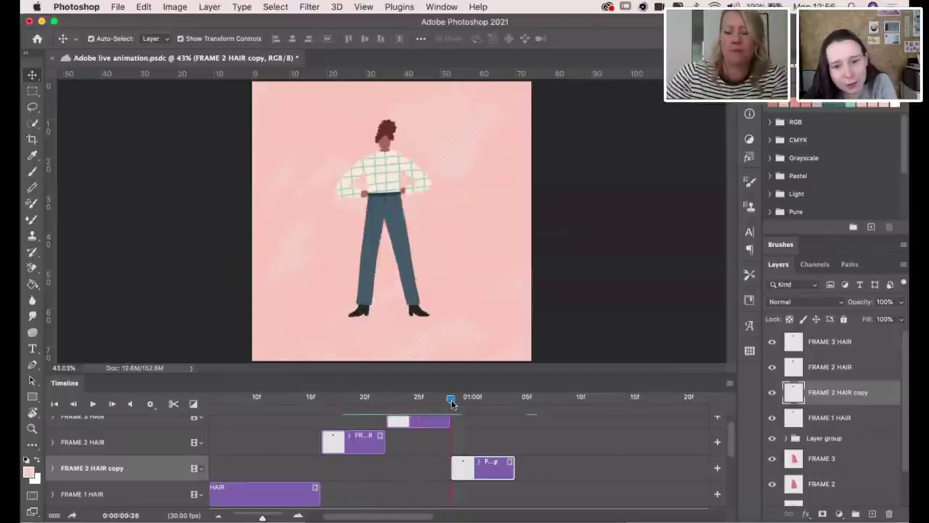
- Duplicate the FRAME 1 HAIR layer and place the copy right after FRAME 2 HAIR copy, starting at 01:04f
{"action": "left_click", "coordinate": [227, 501]}
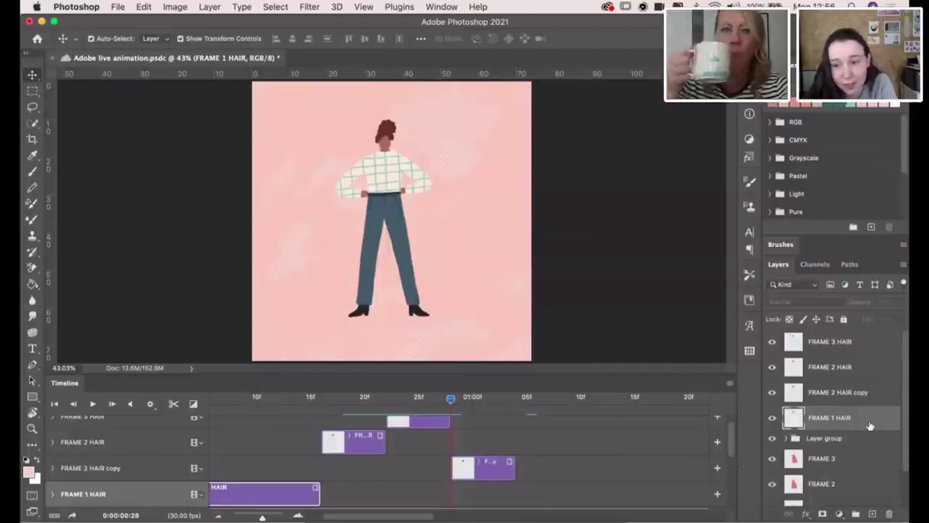
{"action": "left_click_drag", "start_coordinate": [870, 425], "coordinate": [870, 411]}
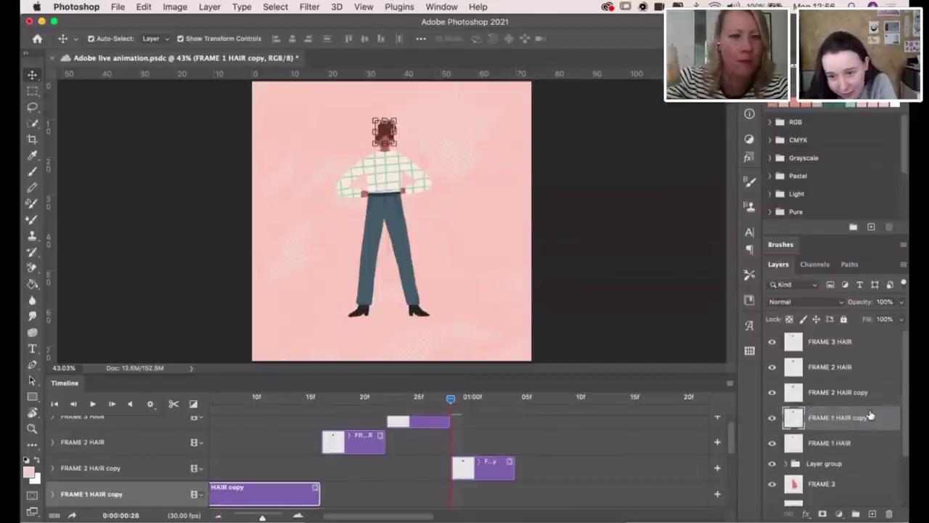
{"action": "left_click_drag", "start_coordinate": [256, 499], "coordinate": [619, 498]}
{"action": "scroll", "coordinate": [603, 415], "scroll_direction": "down", "scroll_amount": 2}
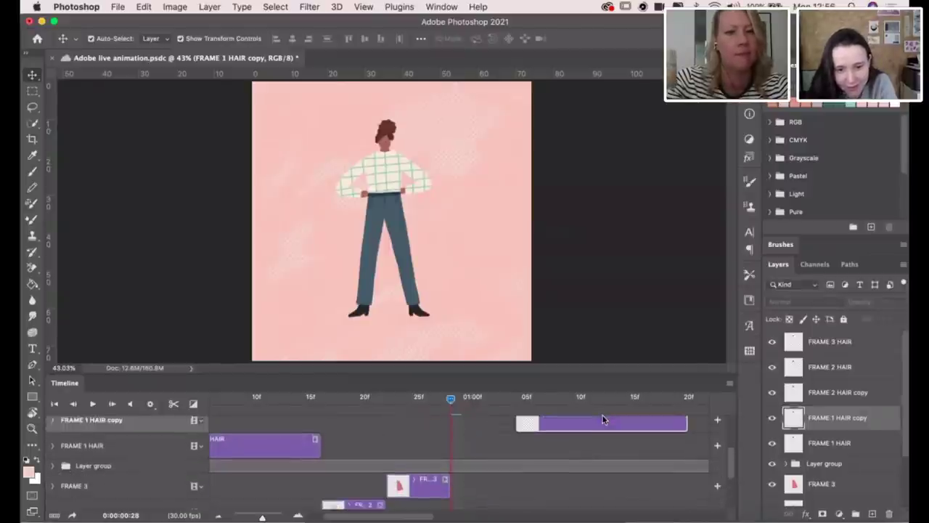
- Play the timeline from 10f to check the hair's return movement and review the arrangement of the hair clips
{"action": "left_click", "coordinate": [270, 400]}
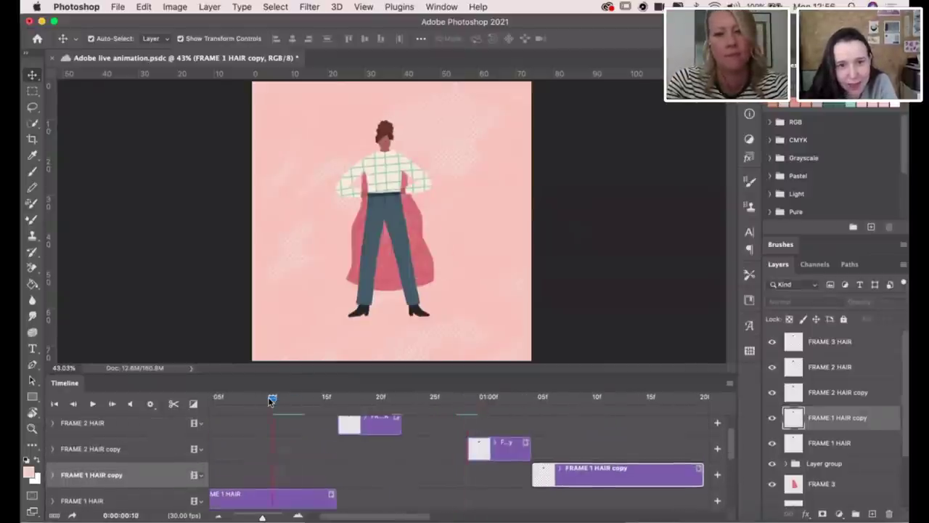
{"action": "key", "text": "space"}
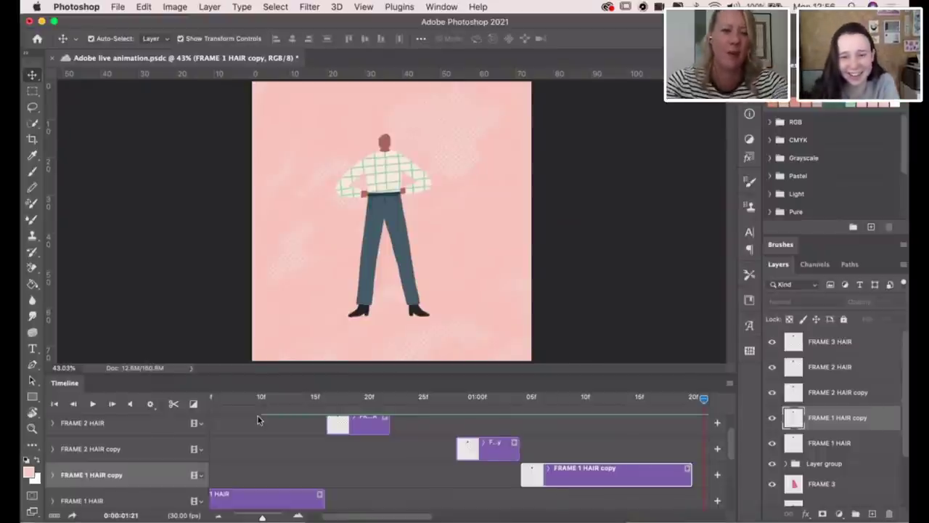
{"action": "scroll", "coordinate": [379, 431], "scroll_direction": "down", "scroll_amount": 3}
{"action": "scroll", "coordinate": [380, 432], "scroll_direction": "up", "scroll_amount": 5}
{"action": "scroll", "coordinate": [380, 432], "scroll_direction": "left", "scroll_amount": 1}
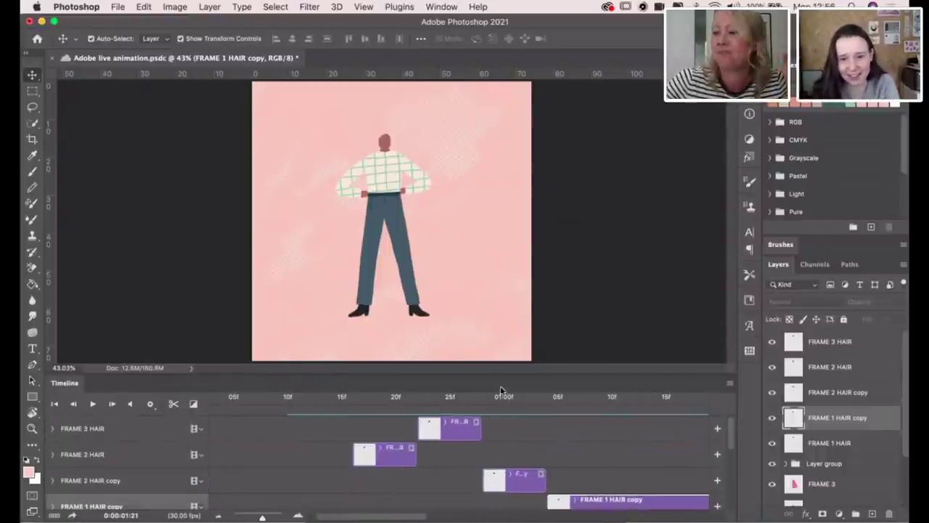
- Duplicate the FRAME 2 cape layer and place the copy's clip to start at 28f, in line with FRAME 2 HAIR copy
{"action": "left_click", "coordinate": [480, 402]}
{"action": "scroll", "coordinate": [480, 408], "scroll_direction": "right", "scroll_amount": 2}
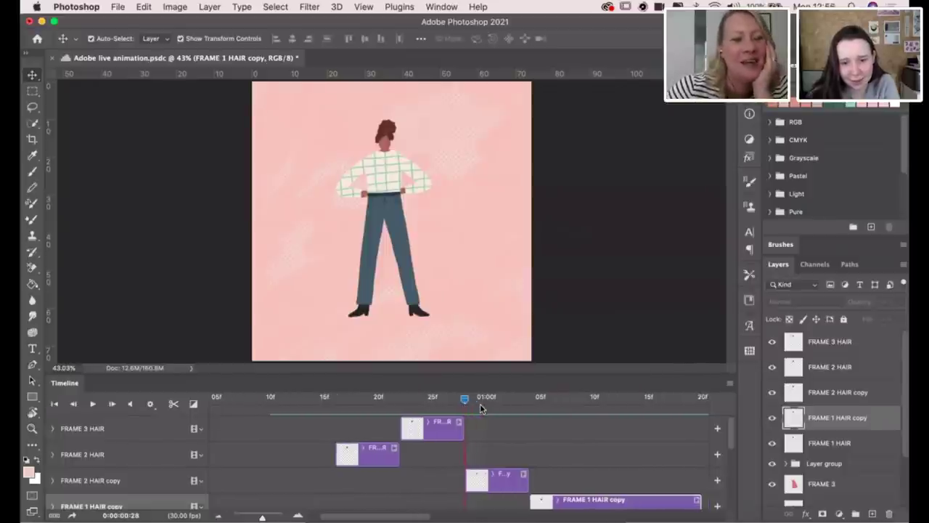
{"action": "scroll", "coordinate": [480, 489], "scroll_direction": "down", "scroll_amount": 8}
{"action": "scroll", "coordinate": [479, 488], "scroll_direction": "right", "scroll_amount": 1}
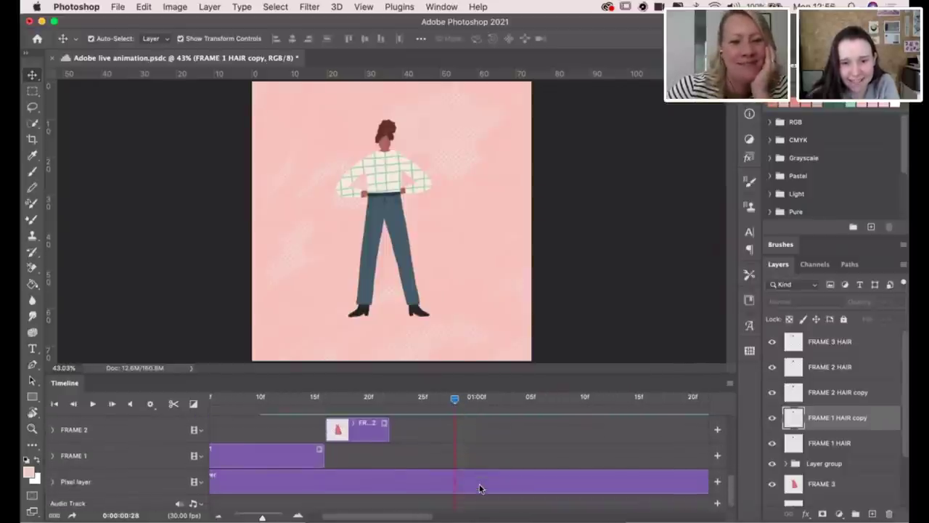
{"action": "scroll", "coordinate": [848, 444], "scroll_direction": "down", "scroll_amount": 2}
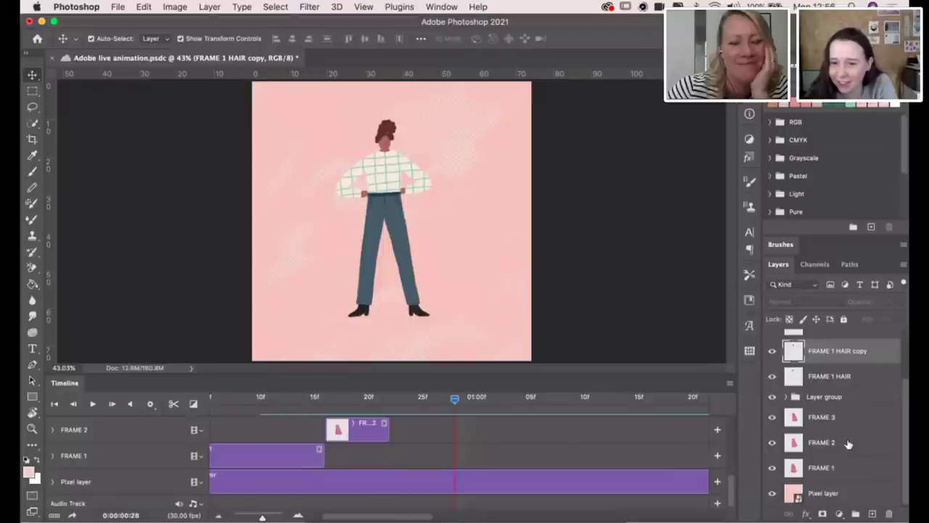
{"action": "left_click", "coordinate": [848, 444]}
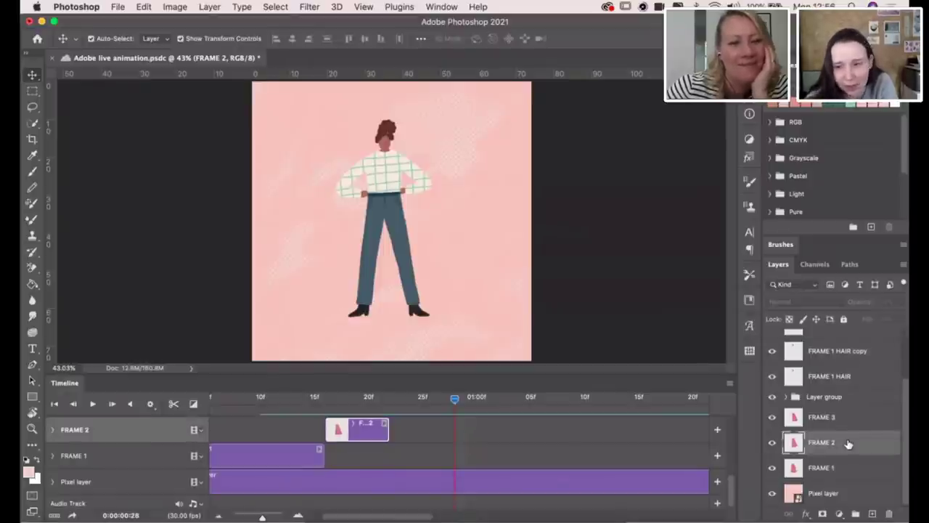
{"action": "key", "text": "super+j"}
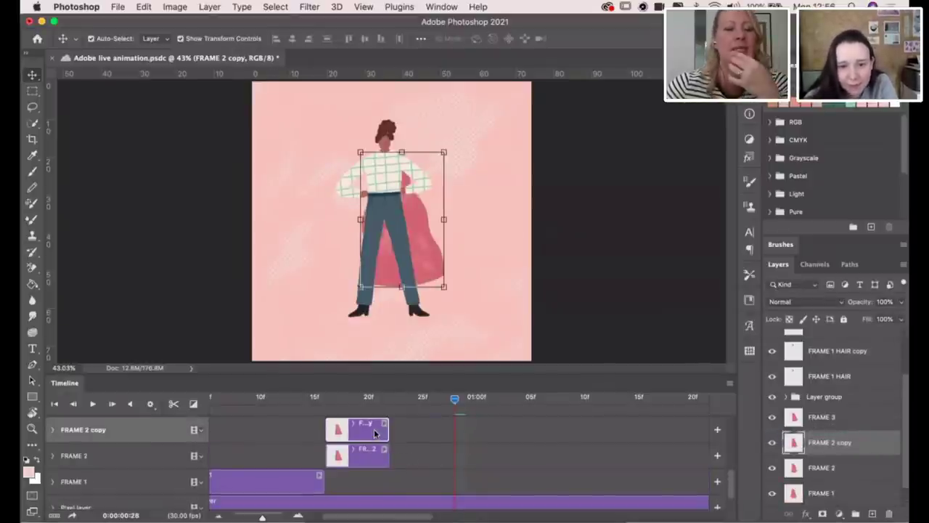
{"action": "left_click_drag", "start_coordinate": [375, 434], "coordinate": [496, 430]}
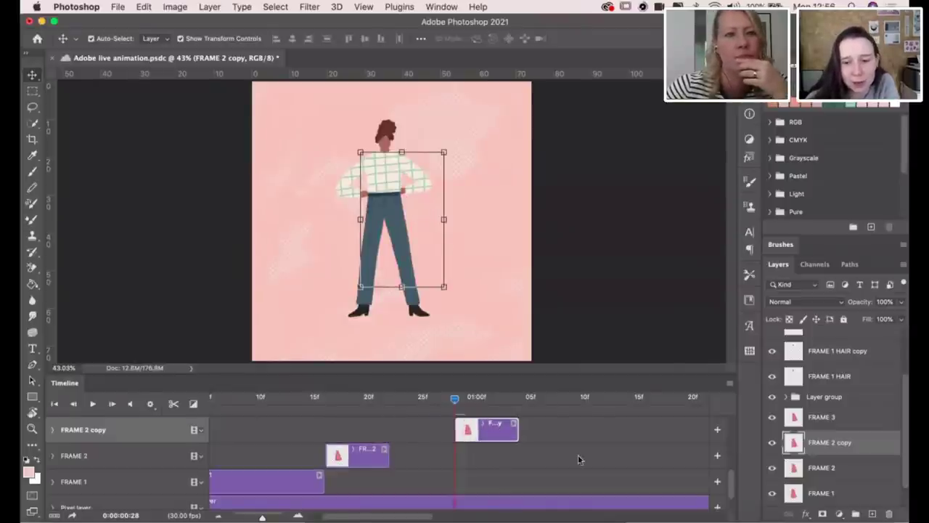
- Duplicate the FRAME 1 cape layer and place the copy's clip right after FRAME 2 copy, starting at 01:04f
{"action": "scroll", "coordinate": [864, 420], "scroll_direction": "down", "scroll_amount": 1}
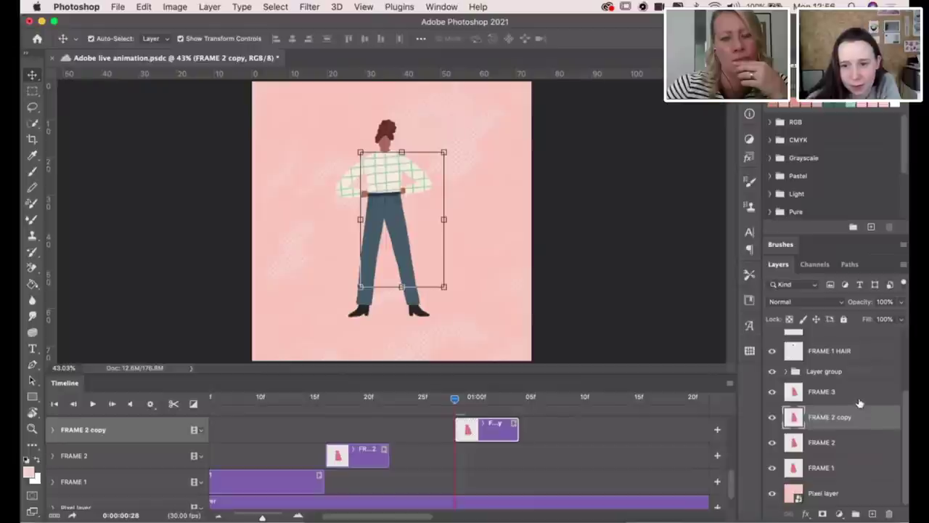
{"action": "left_click", "coordinate": [860, 402]}
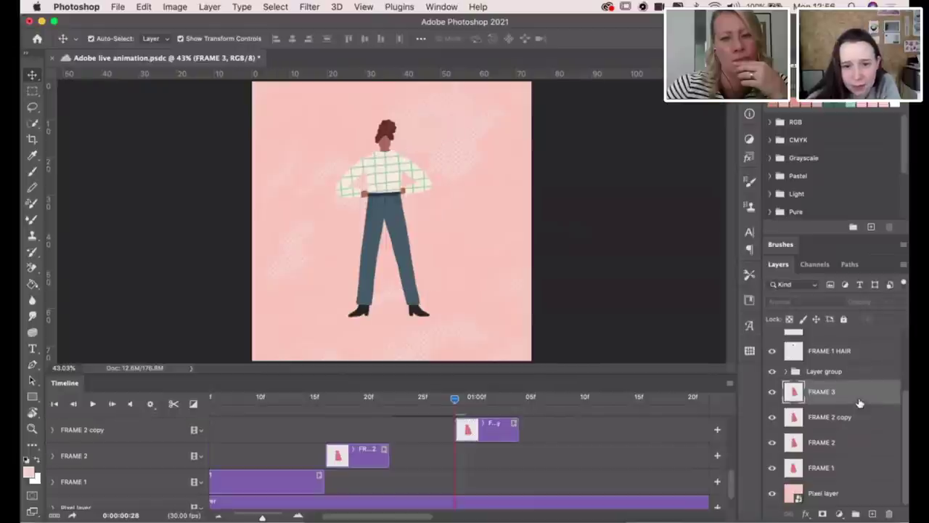
{"action": "left_click", "coordinate": [863, 471]}
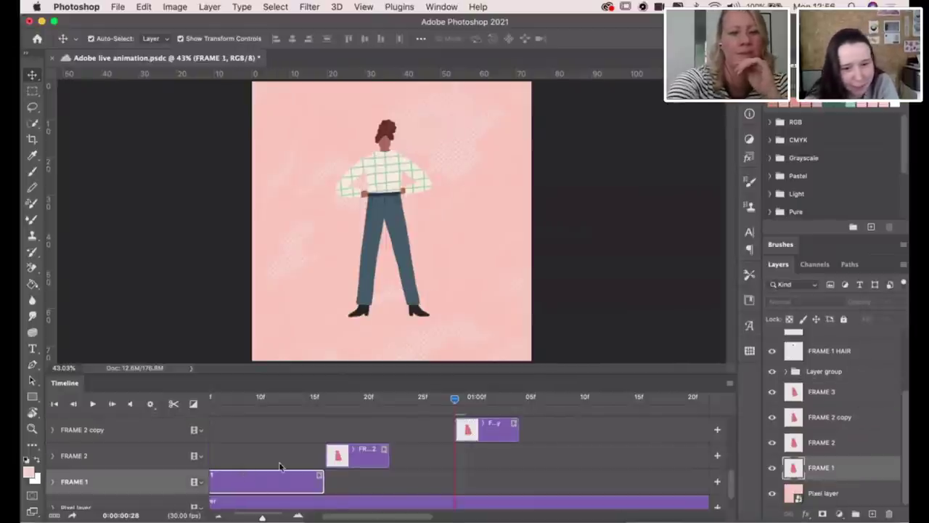
{"action": "left_click_drag", "start_coordinate": [850, 473], "coordinate": [851, 482]}
{"action": "scroll", "coordinate": [814, 457], "scroll_direction": "down", "scroll_amount": 1}
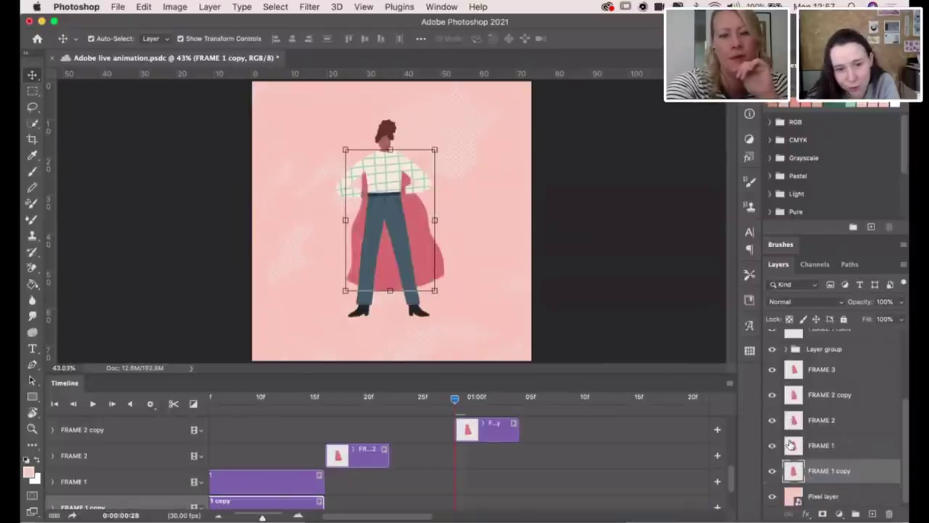
{"action": "scroll", "coordinate": [563, 450], "scroll_direction": "down", "scroll_amount": 2}
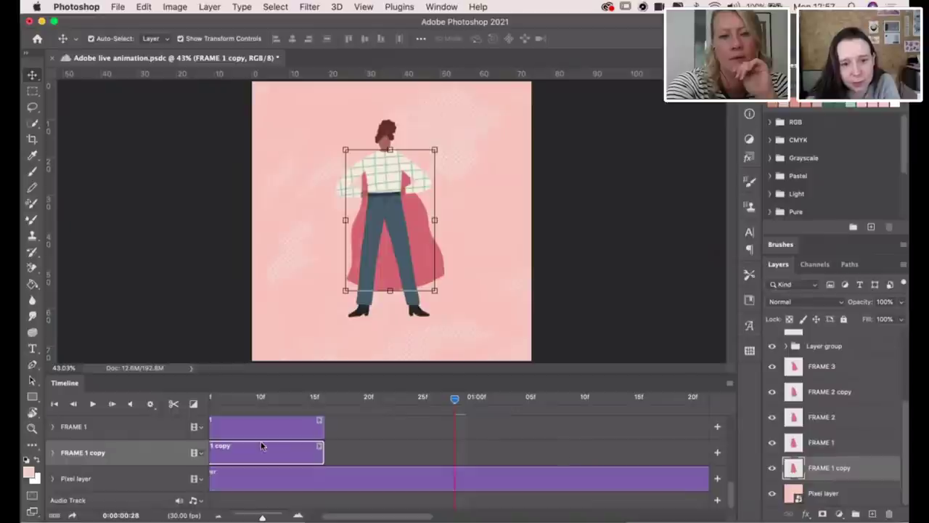
{"action": "left_click_drag", "start_coordinate": [305, 453], "coordinate": [616, 448]}
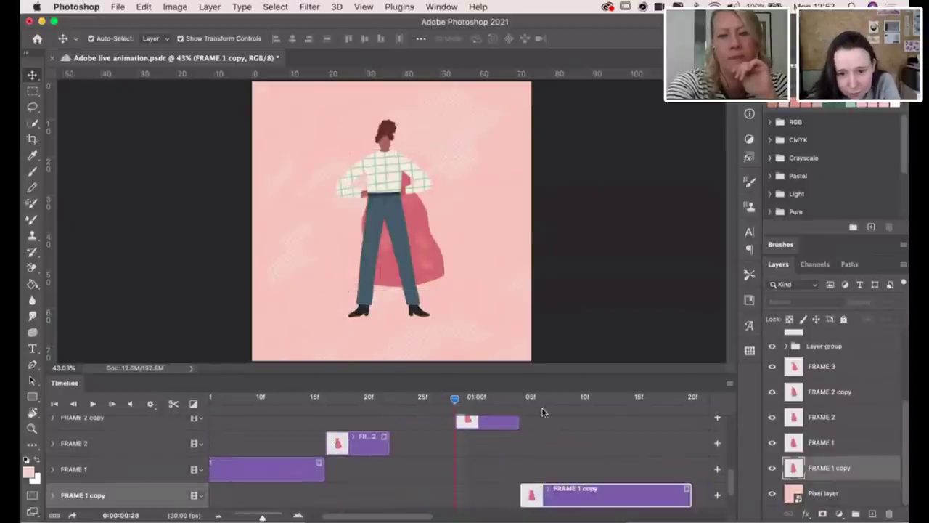
{"action": "left_click", "coordinate": [512, 400]}
{"action": "left_click", "coordinate": [519, 401]}
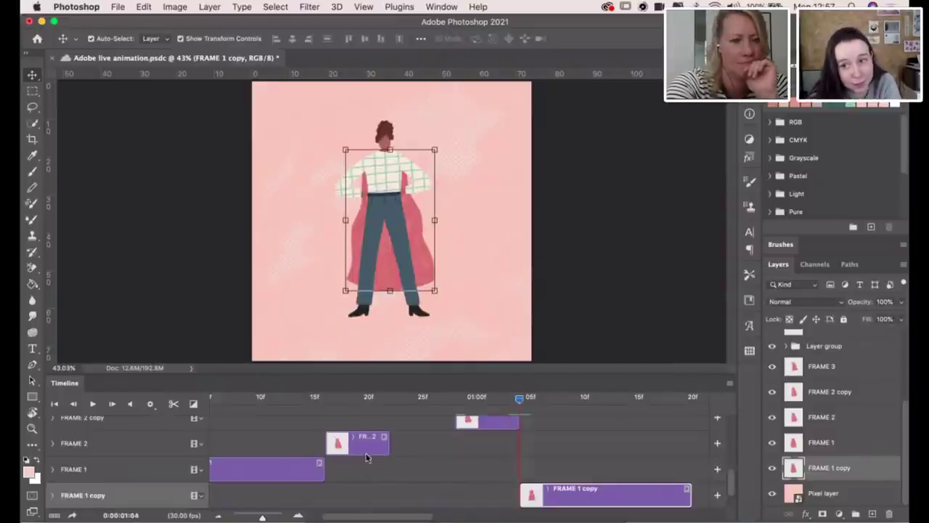
- Play the timeline from the first frame to check the cape and hair moving out and back together
{"action": "scroll", "coordinate": [526, 471], "scroll_direction": "up", "scroll_amount": 5}
{"action": "scroll", "coordinate": [525, 471], "scroll_direction": "left", "scroll_amount": 2}
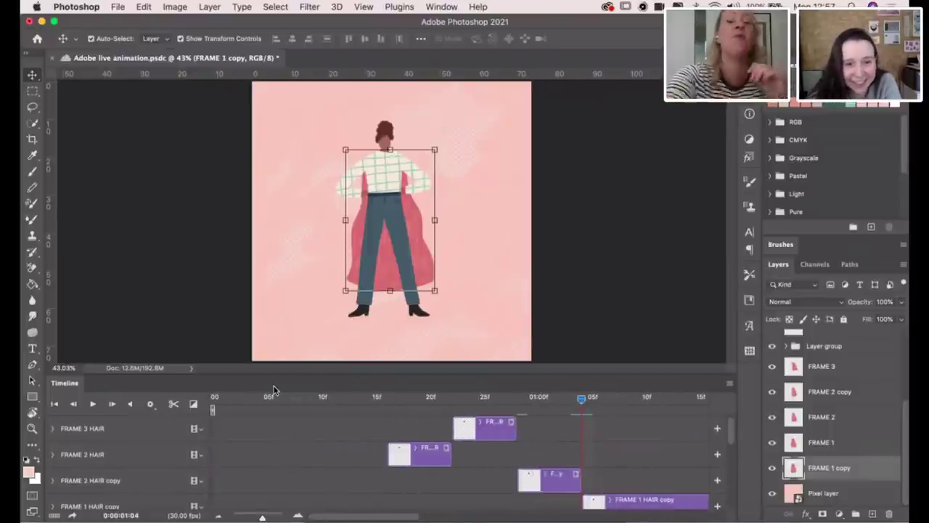
{"action": "left_click", "coordinate": [214, 399]}
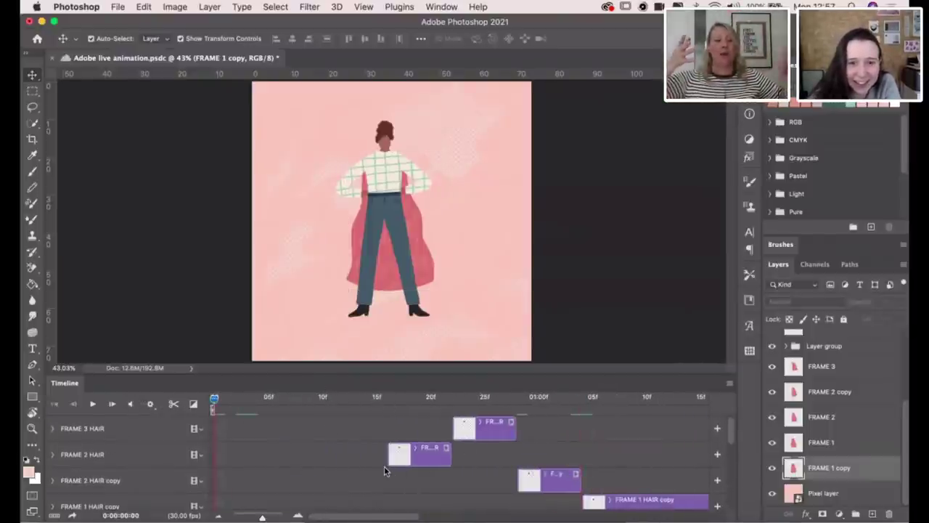
{"action": "key", "text": "space"}
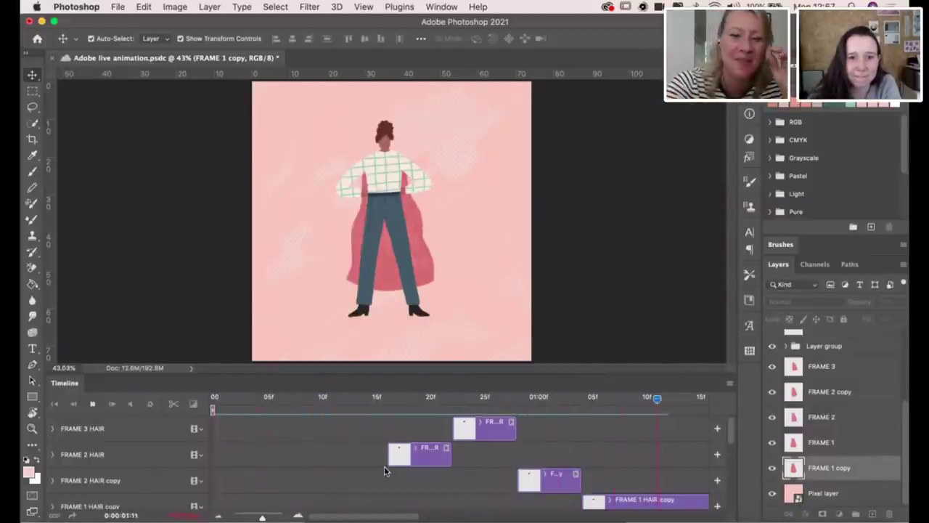
{"action": "key", "text": "space"}
{"action": "scroll", "coordinate": [384, 467], "scroll_direction": "down", "scroll_amount": 2}
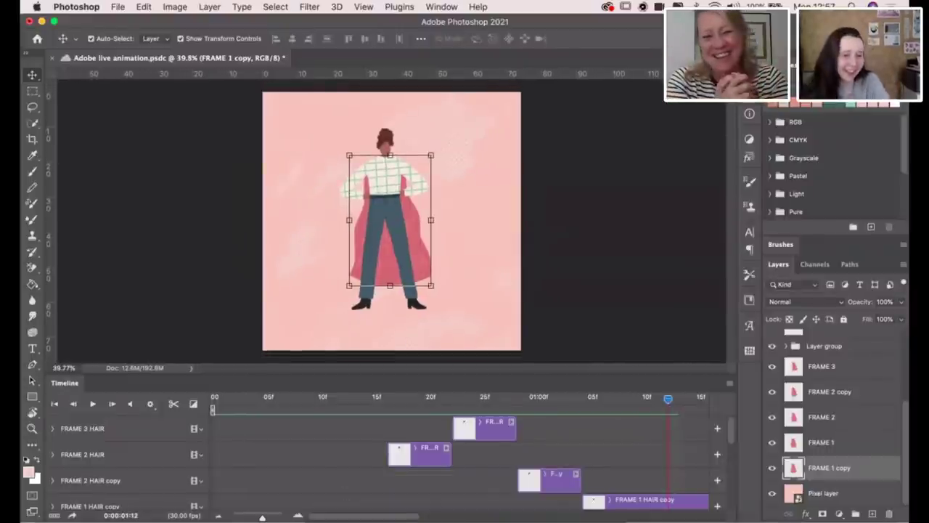
- Set the end of the timeline's work area to 01:19f, at the end of the FRAME 1 copies
{"action": "left_click_drag", "start_coordinate": [262, 517], "coordinate": [254, 517]}
{"action": "left_click", "coordinate": [446, 400]}
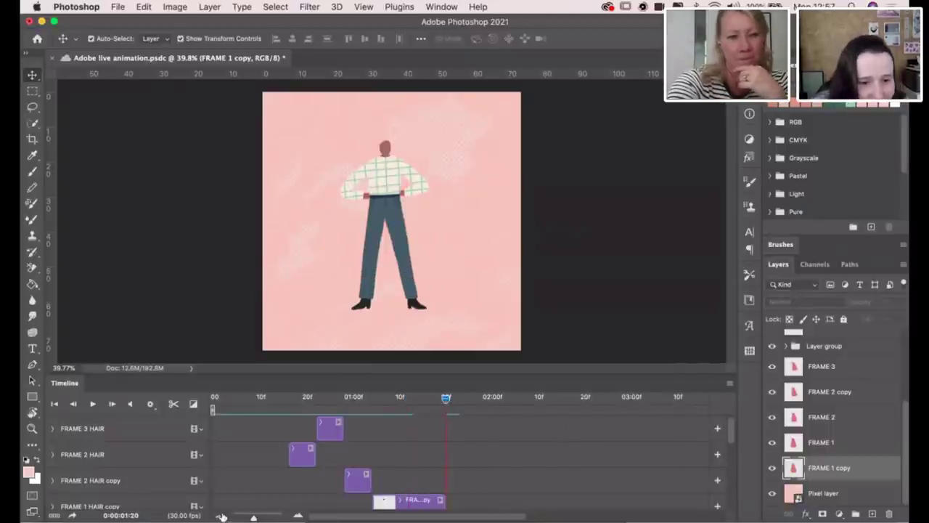
{"action": "left_click_drag", "start_coordinate": [254, 517], "coordinate": [249, 518]}
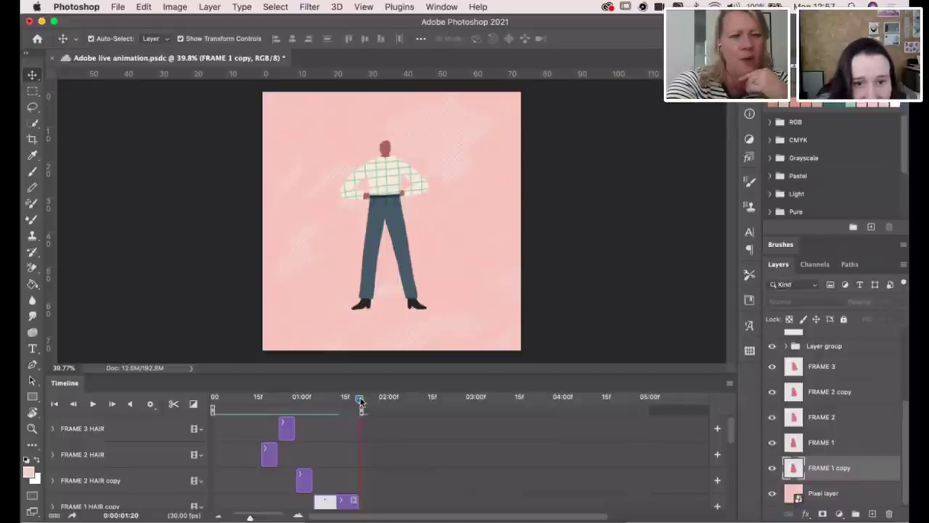
{"action": "left_click_drag", "start_coordinate": [359, 400], "coordinate": [357, 399]}
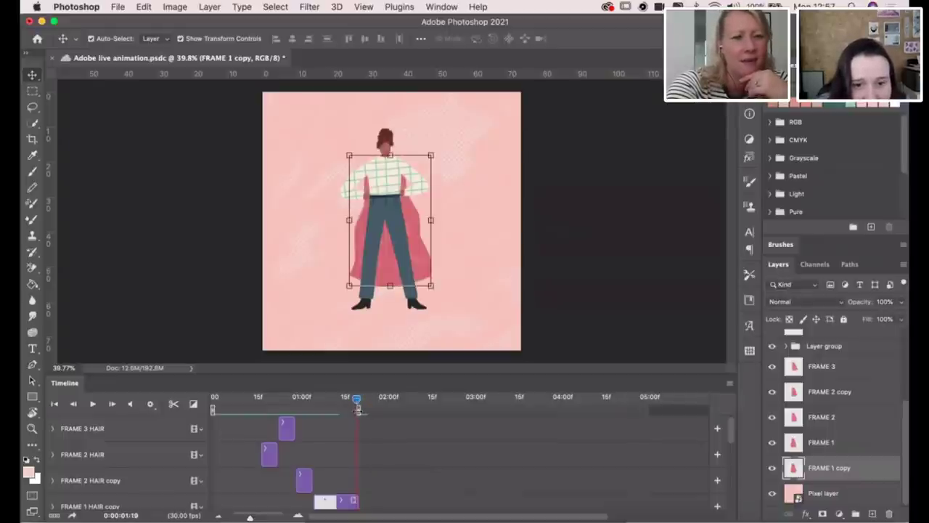
{"action": "left_click", "coordinate": [285, 399]}
{"action": "left_click_drag", "start_coordinate": [283, 399], "coordinate": [355, 408]}
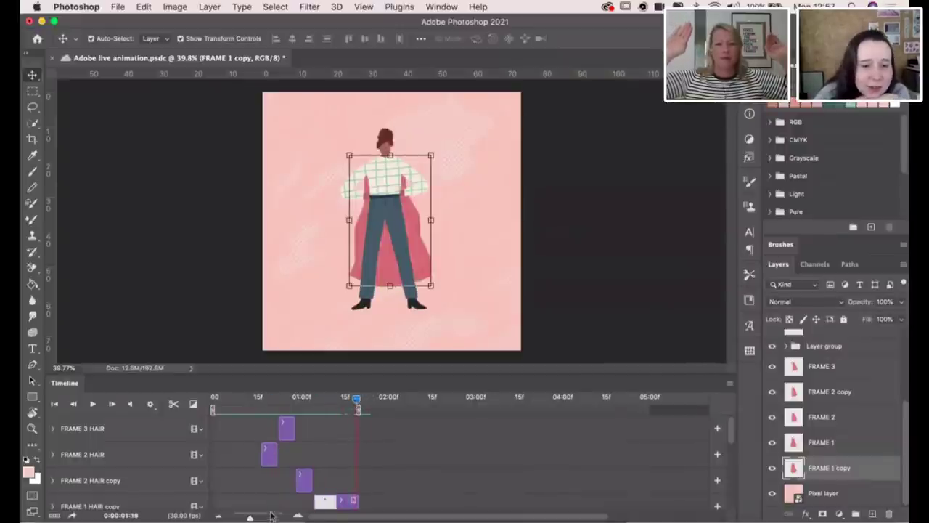
{"action": "left_click_drag", "start_coordinate": [250, 518], "coordinate": [277, 517]}
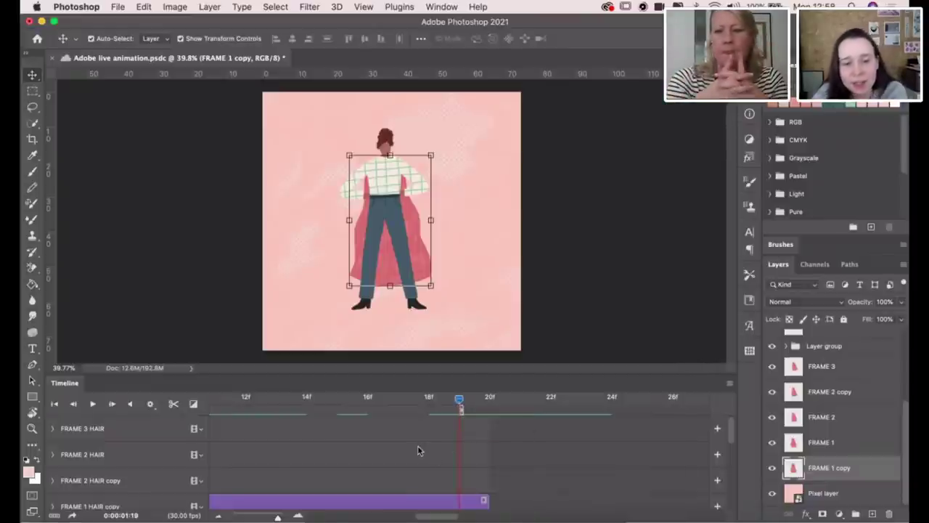
{"action": "left_click_drag", "start_coordinate": [278, 517], "coordinate": [257, 518]}
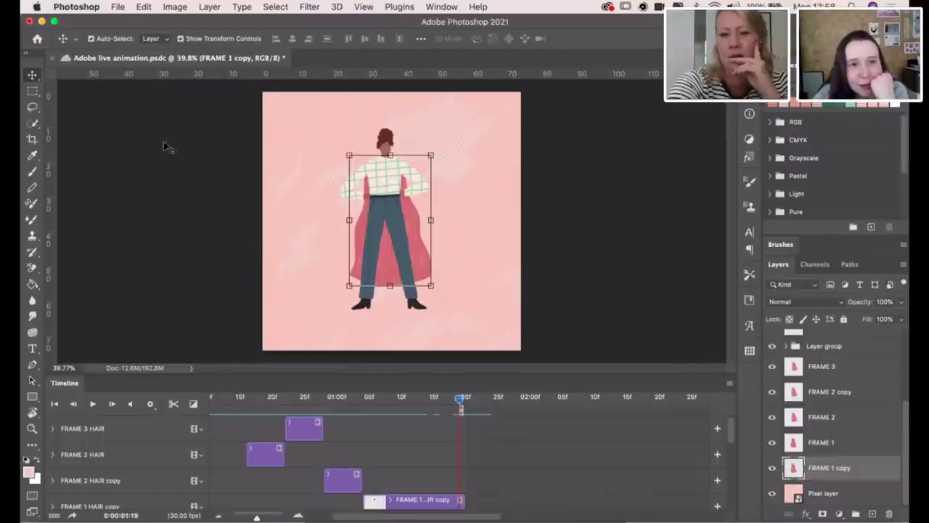
- Start a Save for Web (Legacy) export of the animation with GIF as the format
{"action": "left_click", "coordinate": [119, 7]}
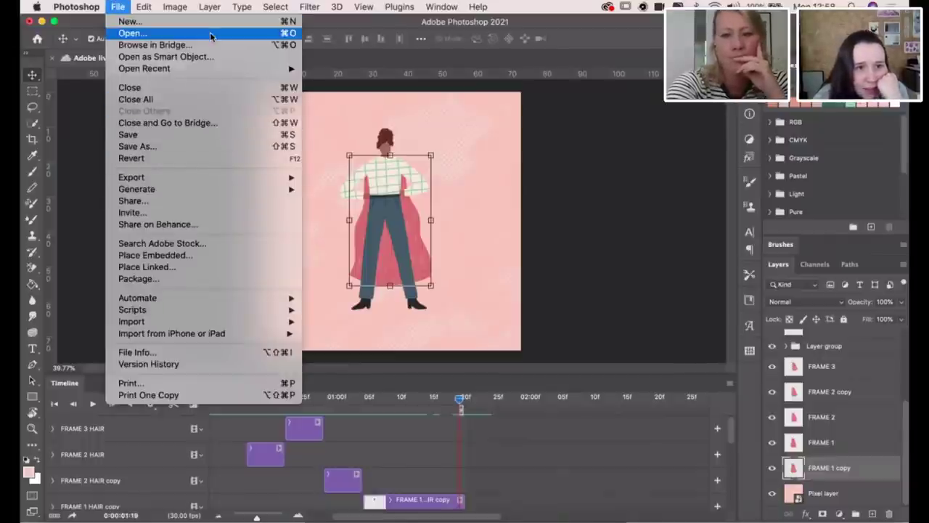
{"action": "mouse_move", "coordinate": [233, 177]}
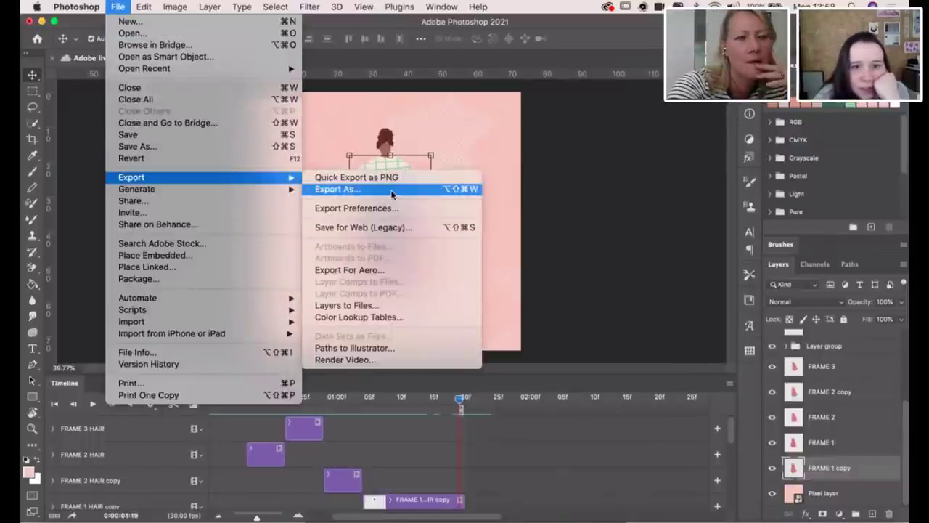
{"action": "left_click", "coordinate": [396, 233]}
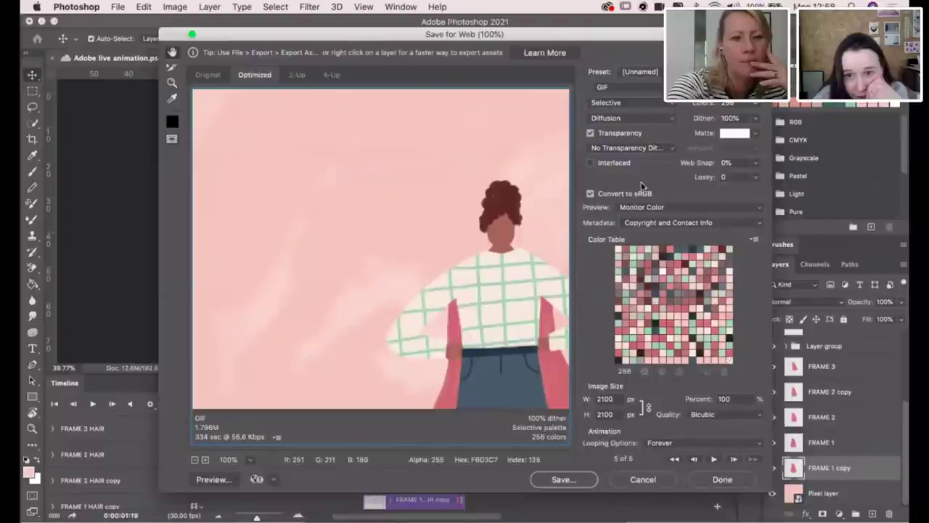
{"action": "left_click", "coordinate": [648, 87]}
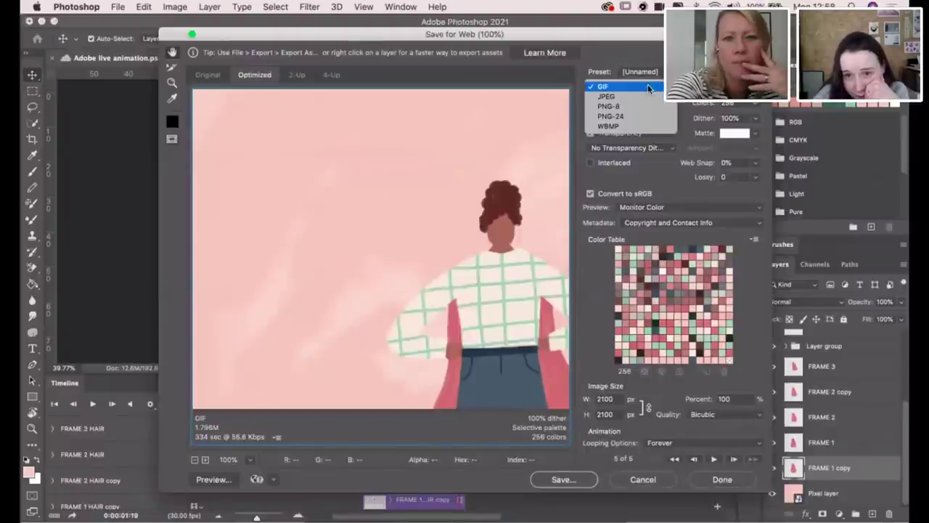
{"action": "left_click", "coordinate": [652, 89]}
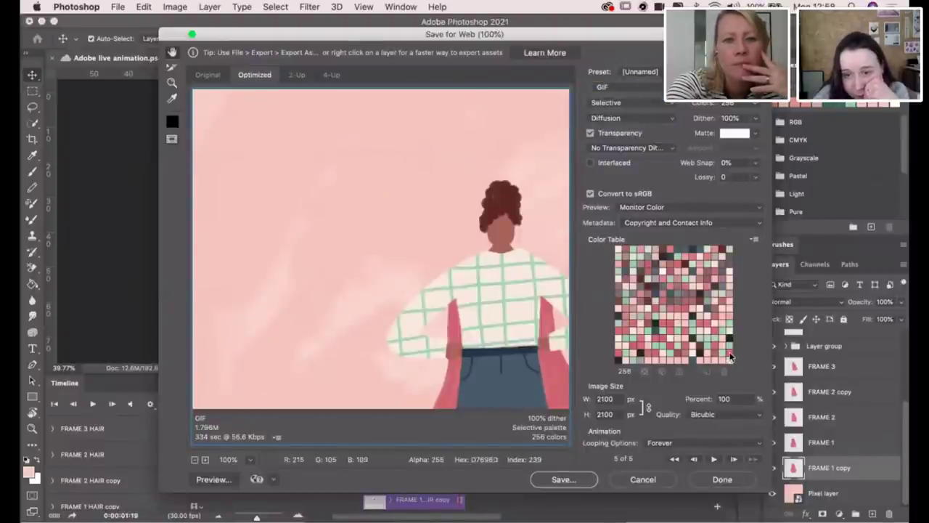
- Save the GIF to the Desktop as Adobe-live-animation.gif and allow access to the Desktop folder
{"action": "left_click", "coordinate": [554, 480]}
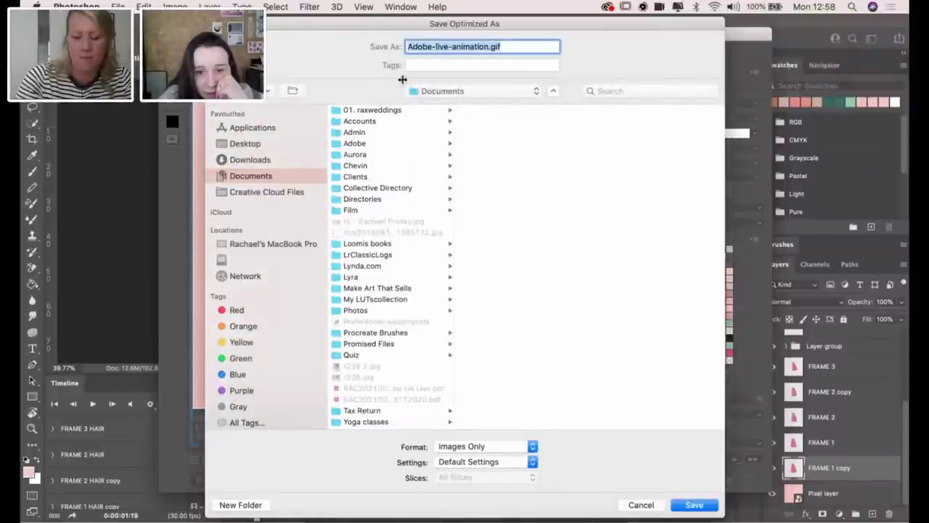
{"action": "left_click", "coordinate": [245, 143]}
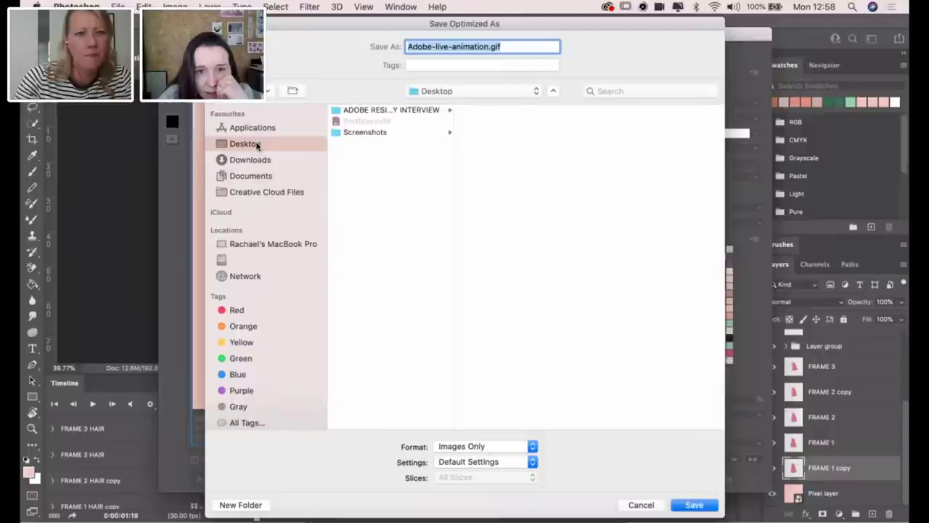
{"action": "left_click", "coordinate": [694, 505]}
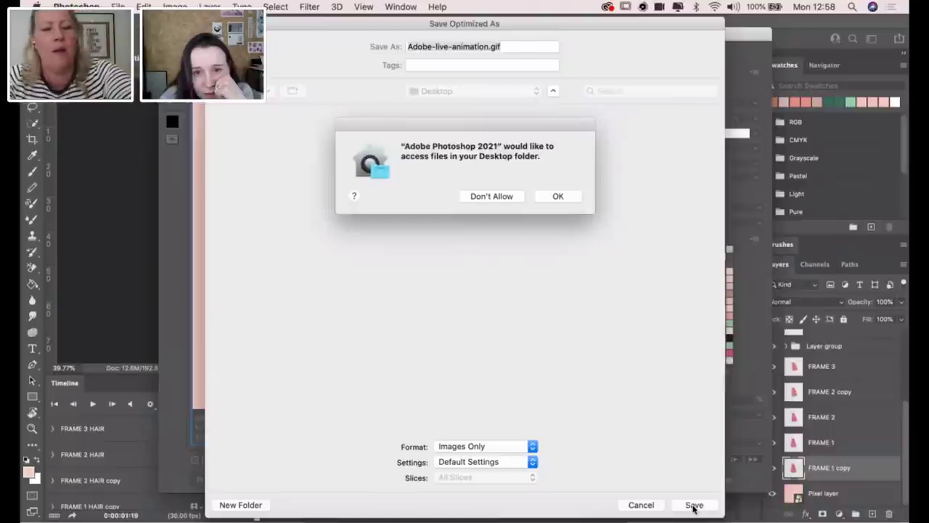
{"action": "left_click", "coordinate": [556, 197]}
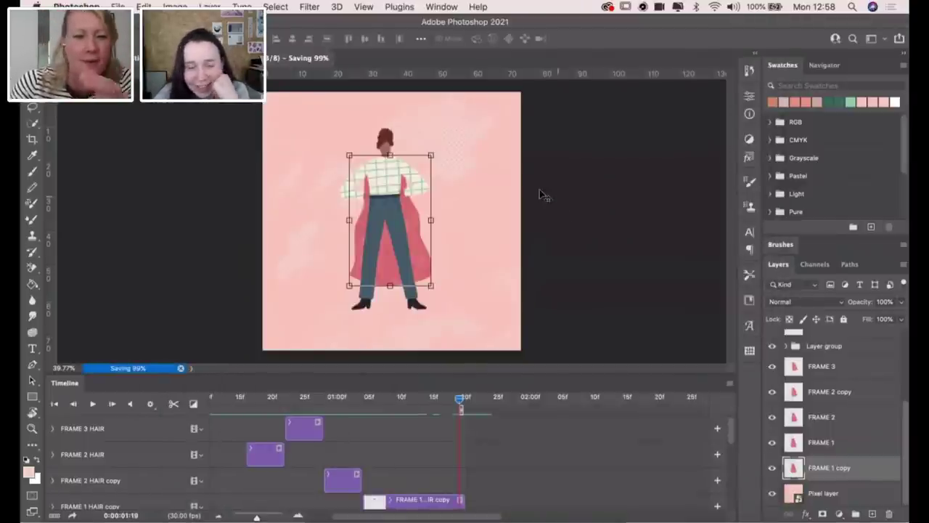
{"action": "left_click", "coordinate": [117, 7]}
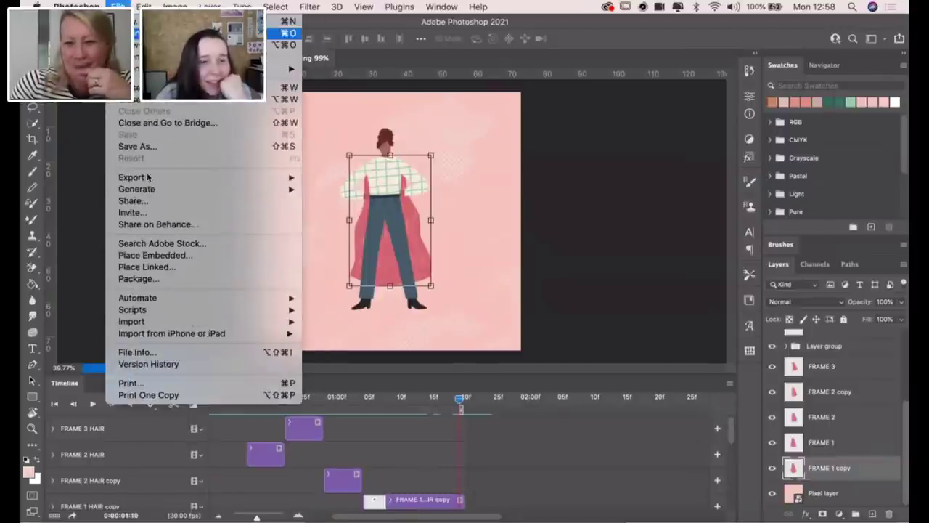
{"action": "mouse_move", "coordinate": [169, 177]}
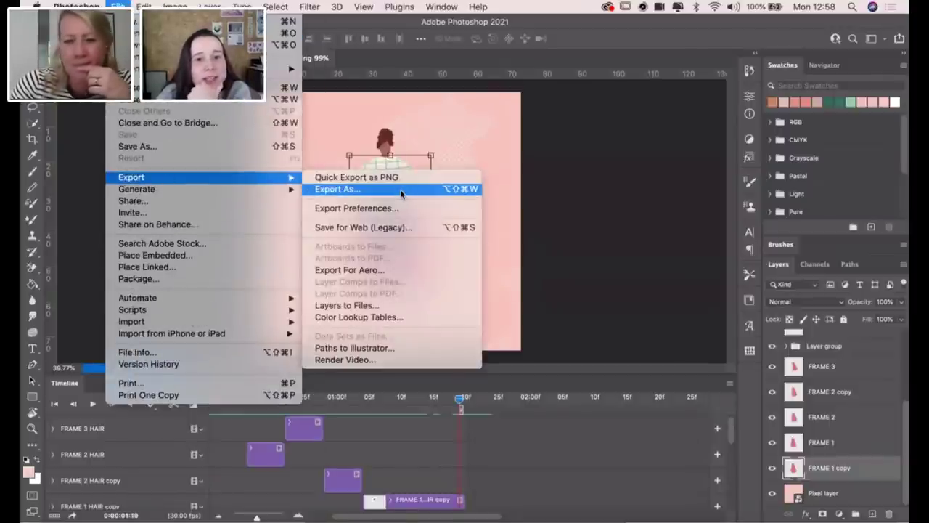
{"action": "left_click", "coordinate": [402, 190]}
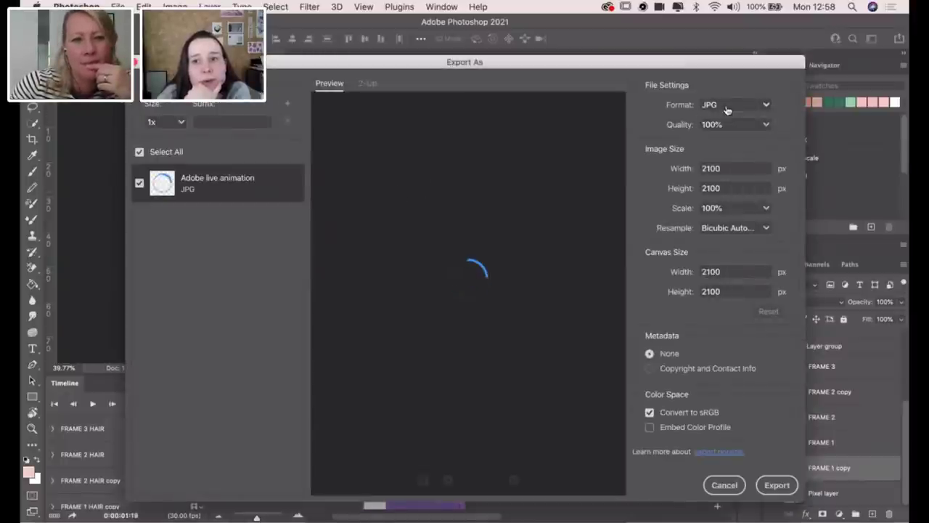
{"action": "left_click", "coordinate": [733, 106]}
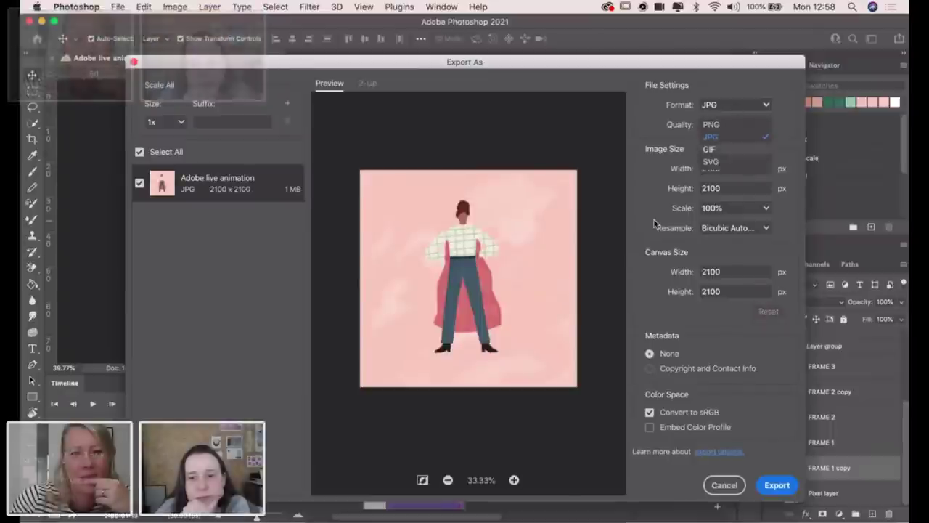
{"action": "left_click", "coordinate": [724, 485]}
- Render the timeline's work area as an H.264 video, Adobe live animation.mp4, with the Desktop as the destination folder
{"action": "left_click", "coordinate": [117, 6]}
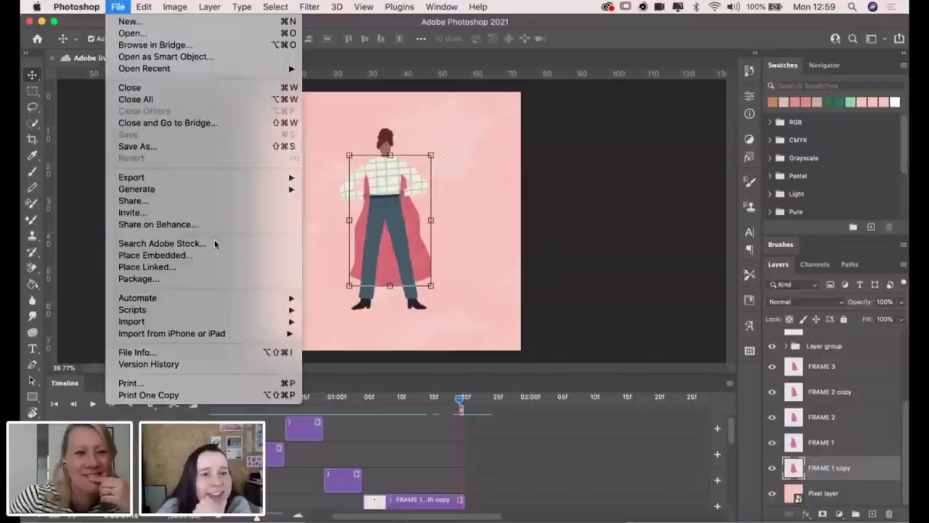
{"action": "mouse_move", "coordinate": [272, 178]}
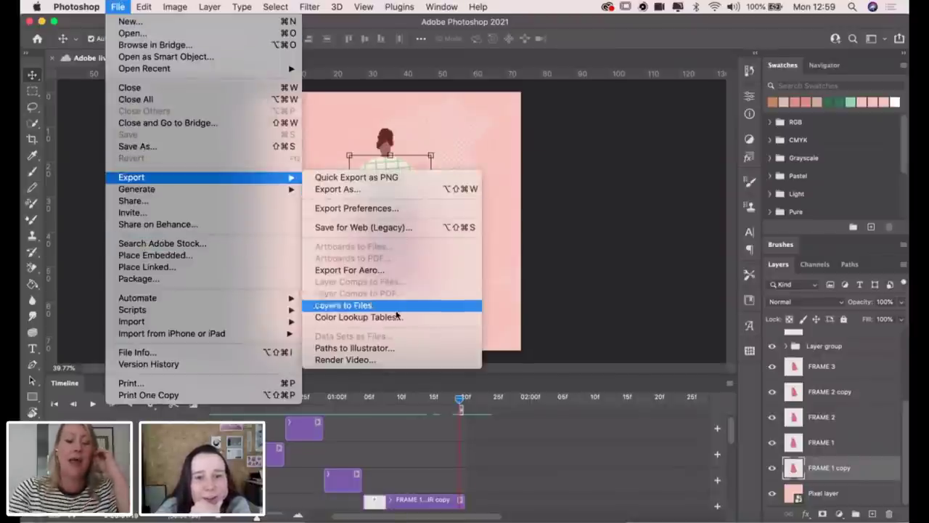
{"action": "left_click", "coordinate": [409, 361]}
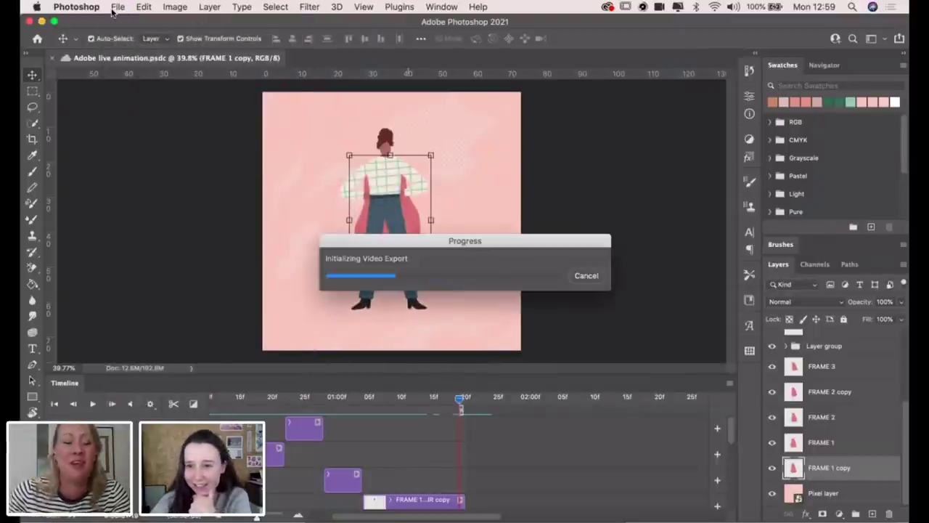
{"action": "left_click", "coordinate": [114, 8]}
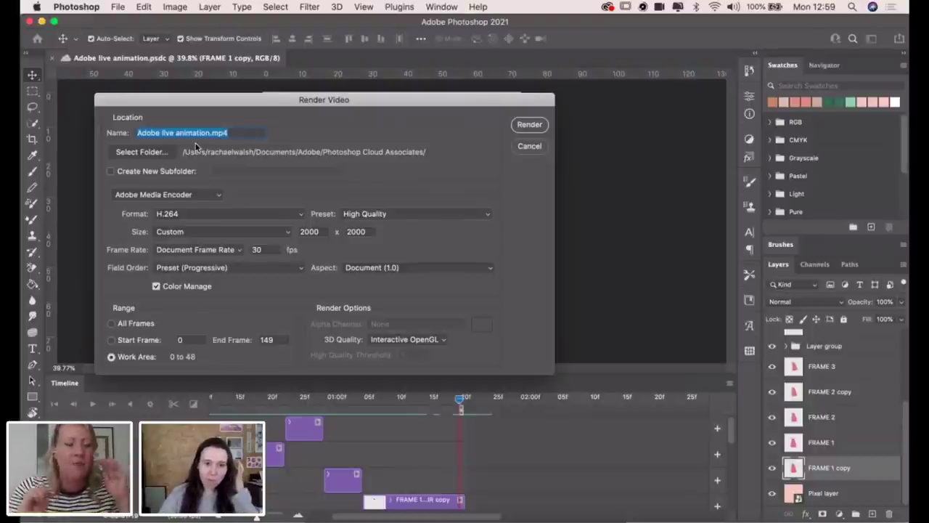
{"action": "left_click", "coordinate": [118, 152]}
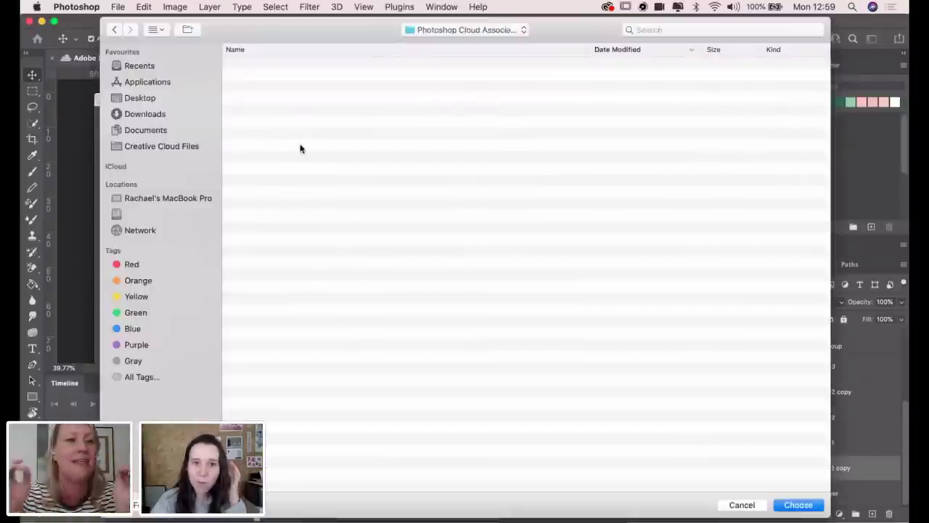
{"action": "left_click", "coordinate": [155, 99]}
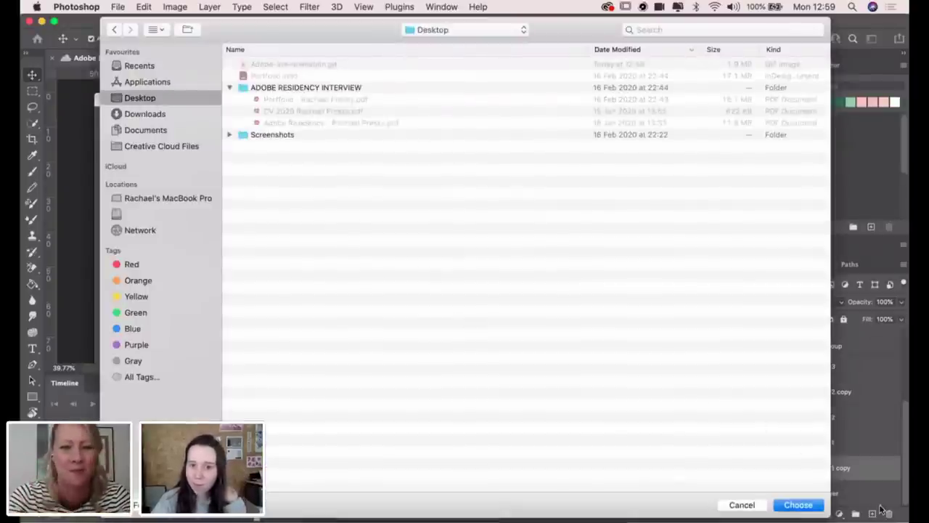
{"action": "left_click", "coordinate": [801, 505]}
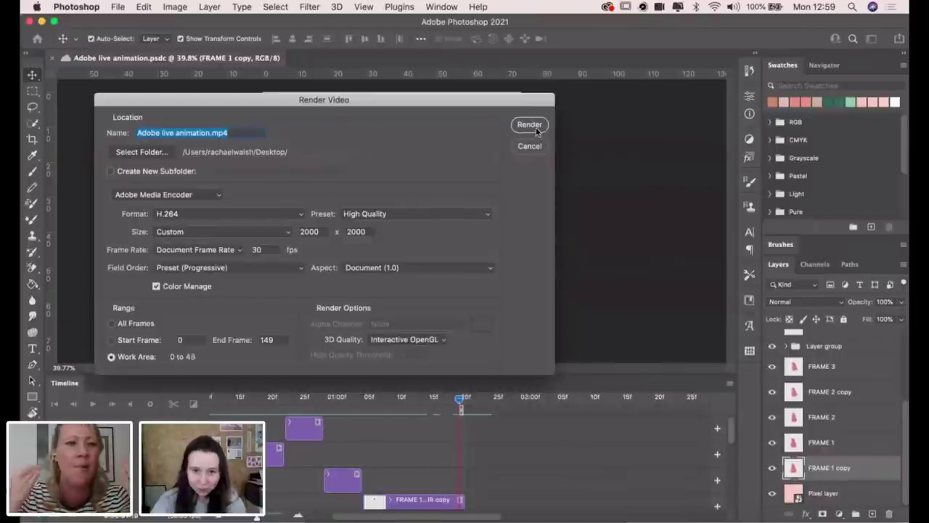
{"action": "left_click", "coordinate": [530, 125]}
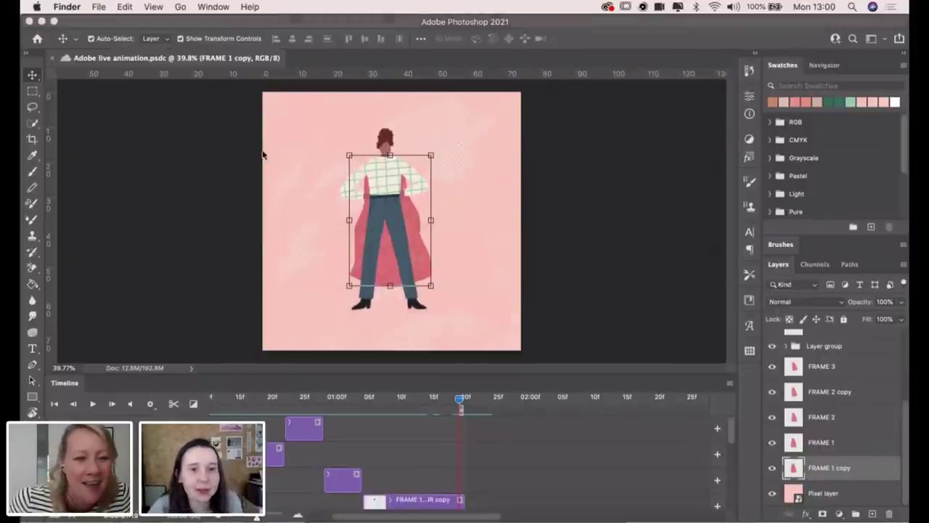
- Switch to Finder and preview Adobe live animation.mp4 and Adobe-live-animation.gif from the Desktop folder
{"action": "key", "text": "super+n"}
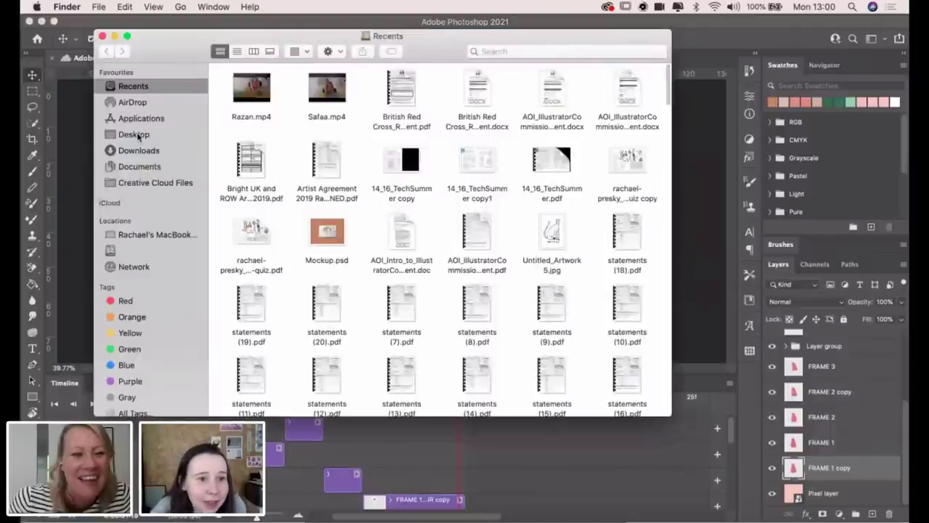
{"action": "left_click", "coordinate": [135, 134]}
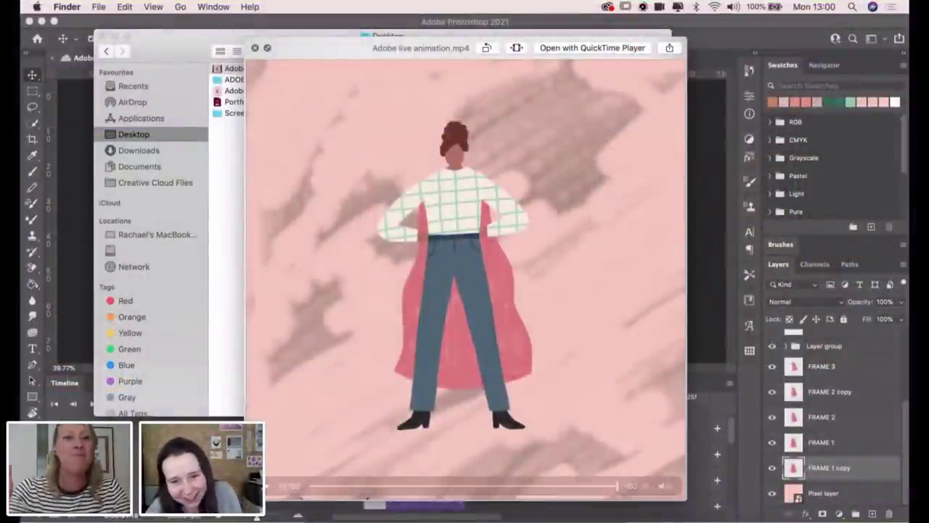
{"action": "key", "text": "space"}
{"action": "key", "text": "space"}
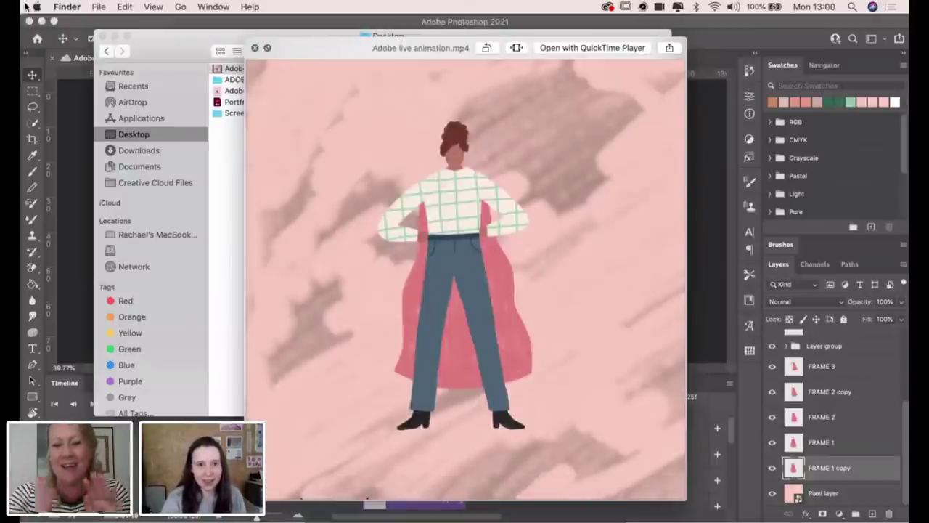
{"action": "left_click", "coordinate": [229, 101]}
{"action": "left_click", "coordinate": [231, 92]}
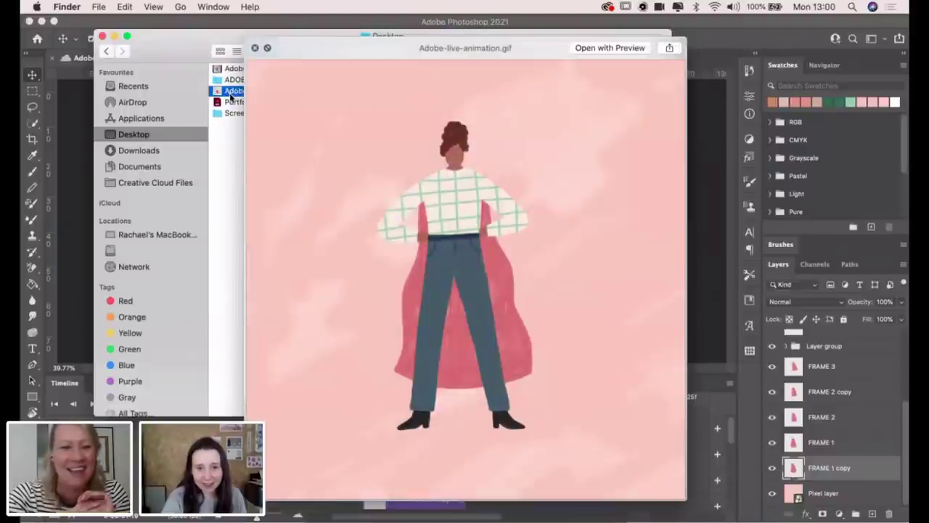